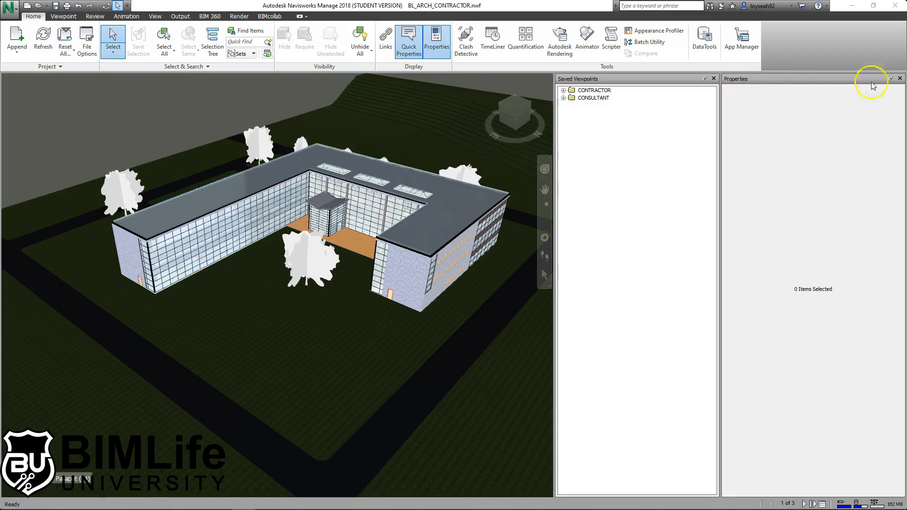
# Close the Properties window and check the list of windows that can be displayed.
pyautogui.click(901, 78)
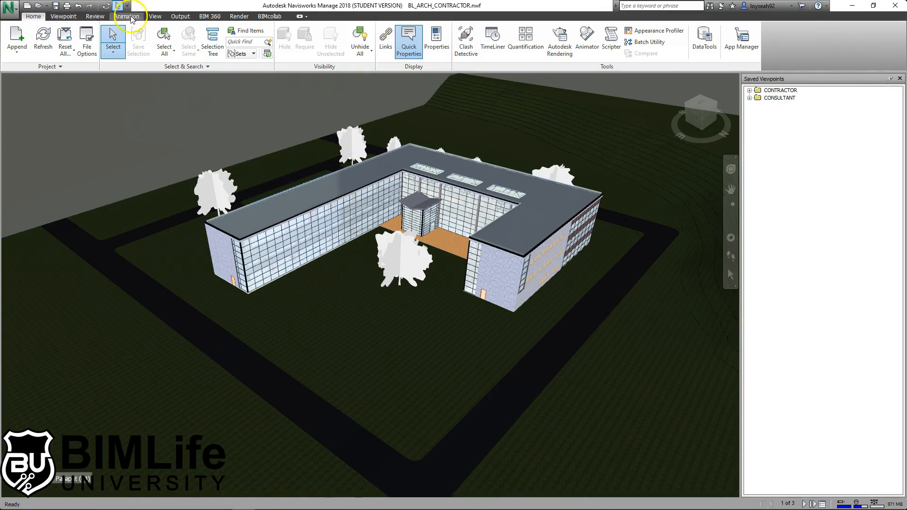
pyautogui.click(156, 17)
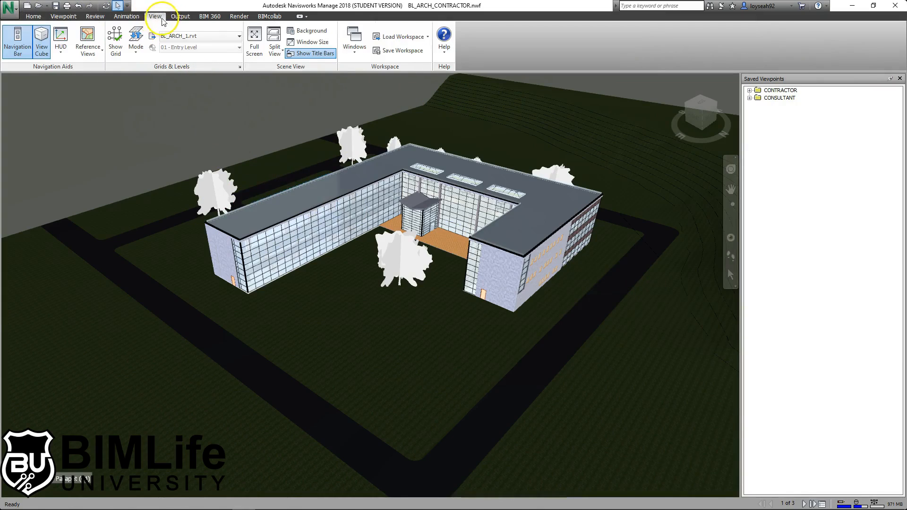
pyautogui.click(354, 40)
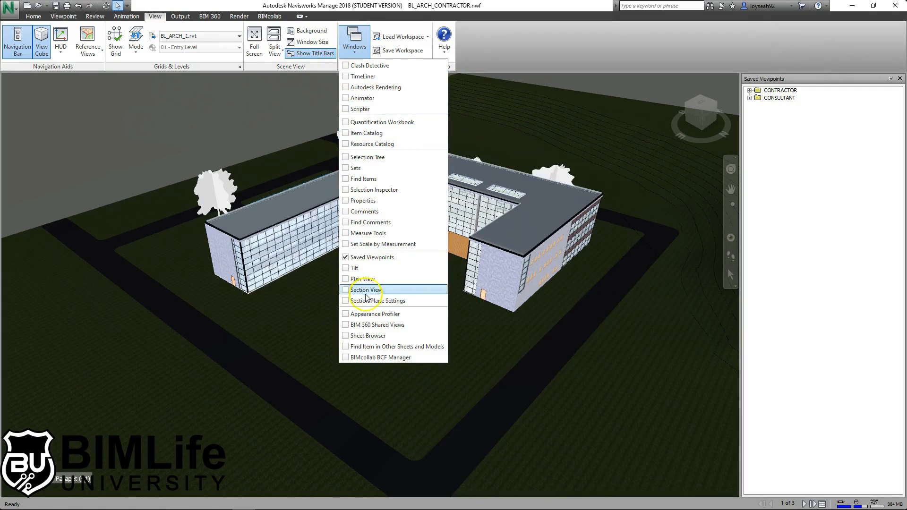
pyautogui.click(354, 36)
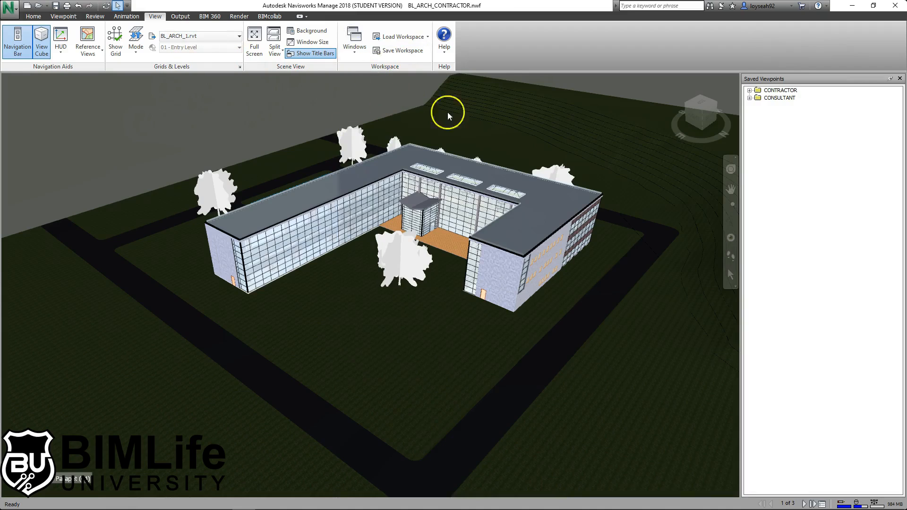
# Open the saved viewpoint CUT SECTION 1 from the CONTRACTOR folder and restore its original view after inspecting the model.
pyautogui.click(750, 91)
pyautogui.click(790, 121)
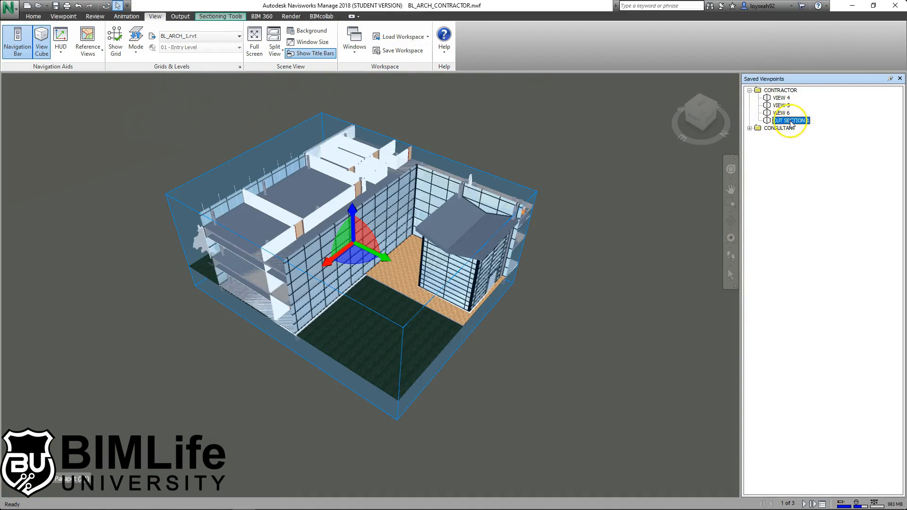
pyautogui.click(395, 109)
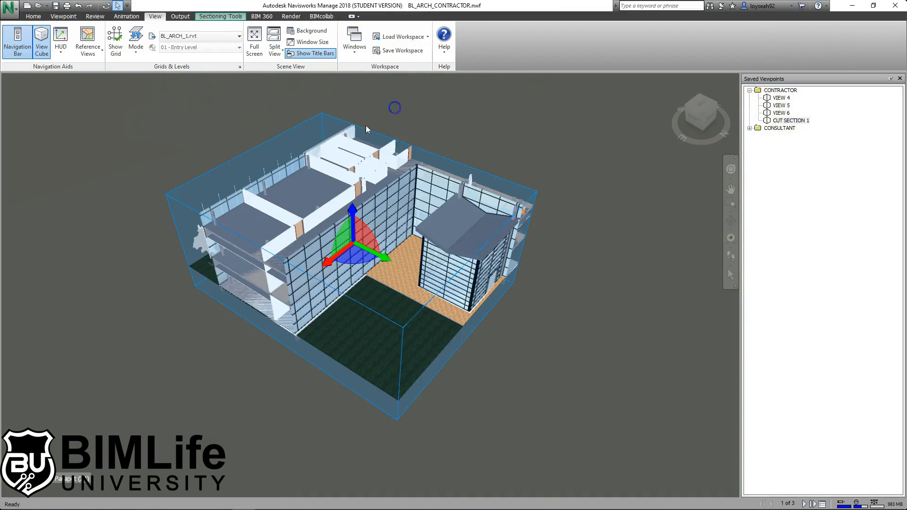
pyautogui.scroll(4, 263, 193)
pyautogui.scroll(-4, 315, 199)
pyautogui.scroll(3, 316, 198)
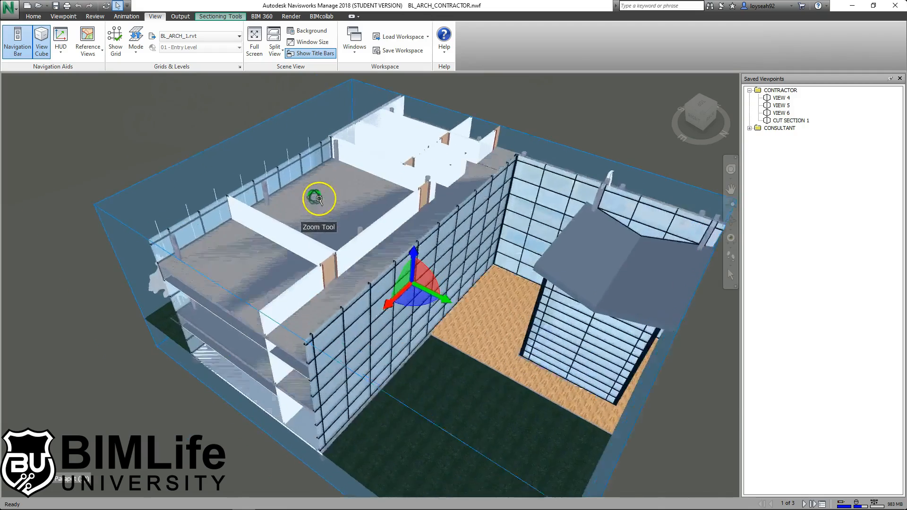
pyautogui.scroll(-2, 316, 198)
pyautogui.click(790, 121)
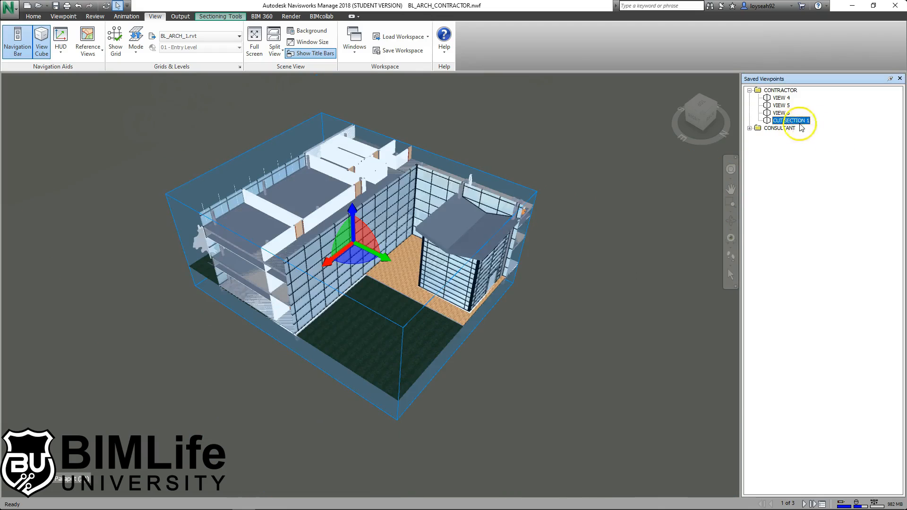
# Measure the point-to-point distance between the two white cross walls of the upper-floor room.
pyautogui.click(95, 17)
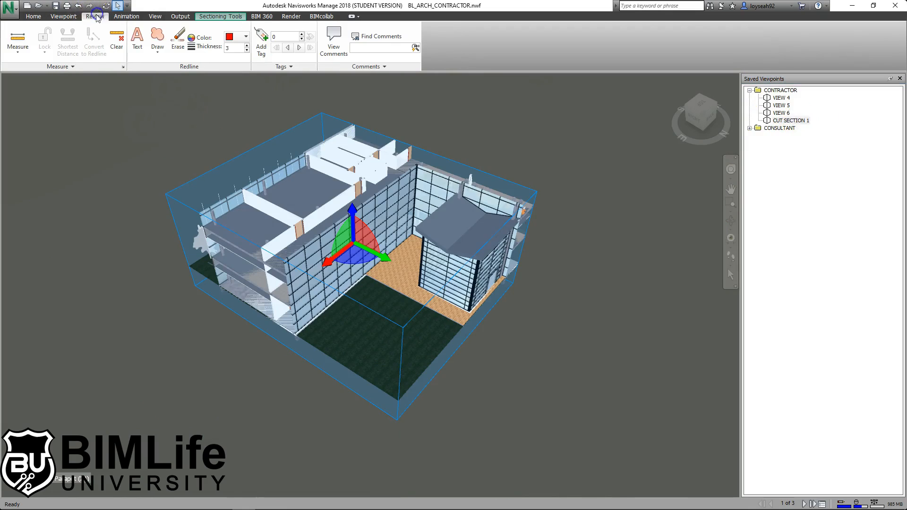
pyautogui.click(17, 55)
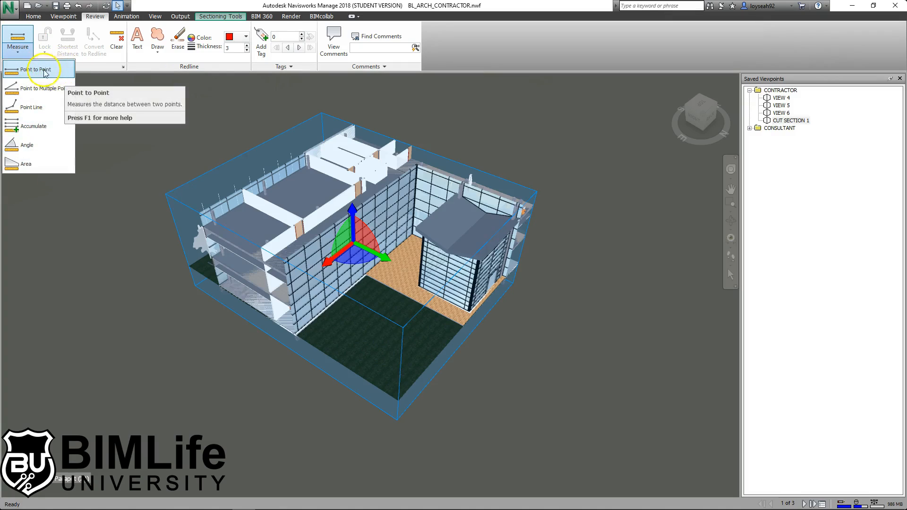
pyautogui.click(41, 71)
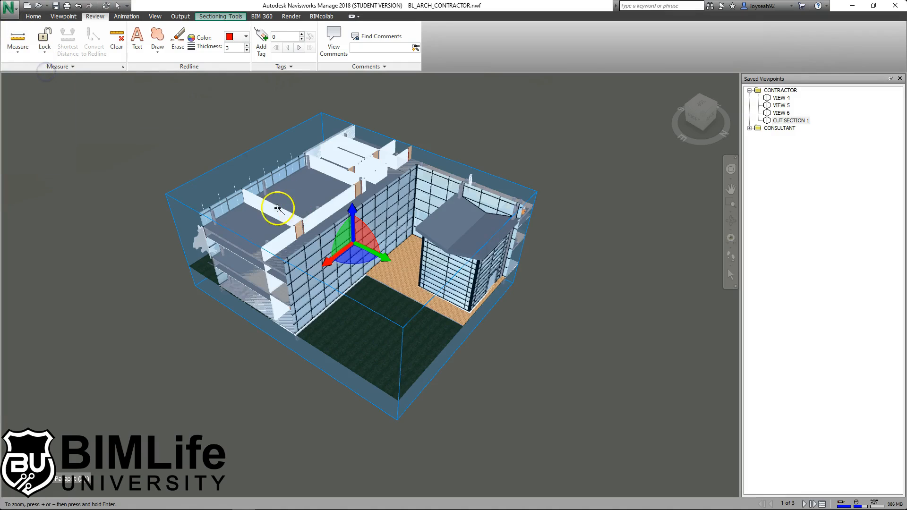
pyautogui.click(277, 211)
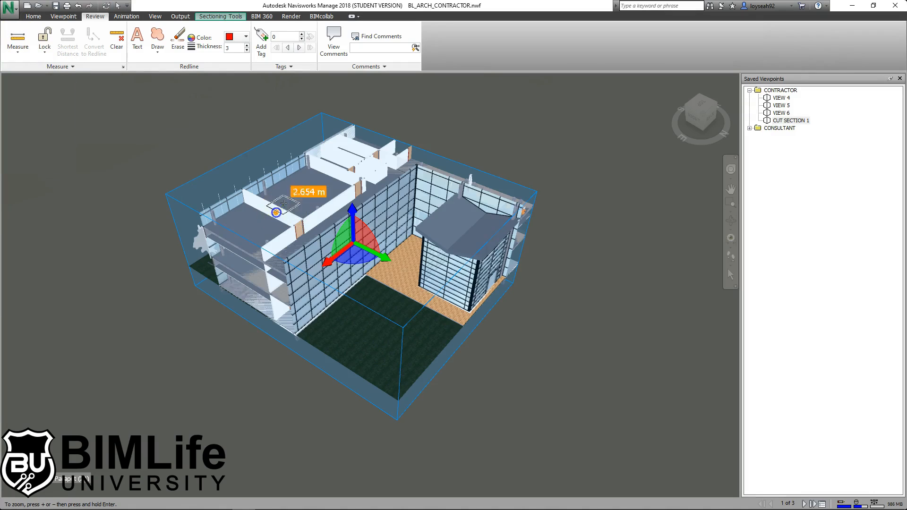
pyautogui.click(328, 175)
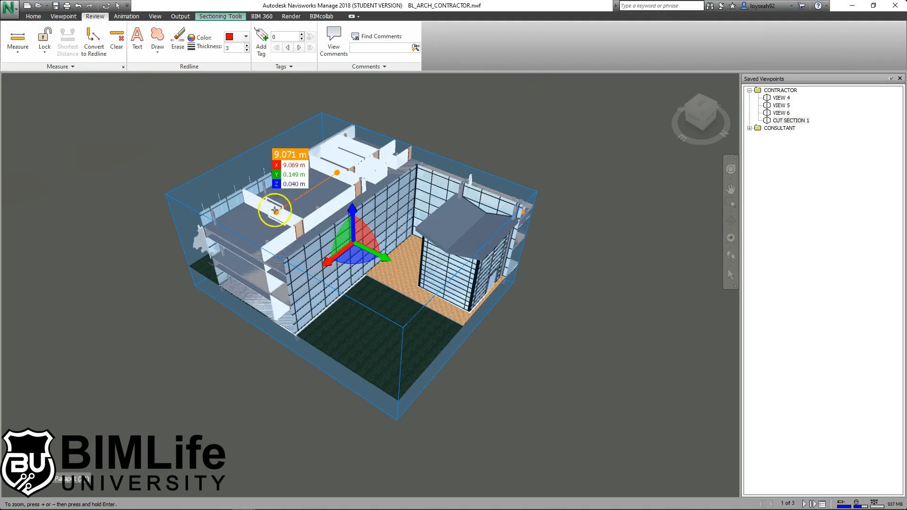
# Take further point-to-point measurements across the entrance block's roof and between the upper-floor rooms.
pyautogui.click(444, 217)
pyautogui.click(493, 225)
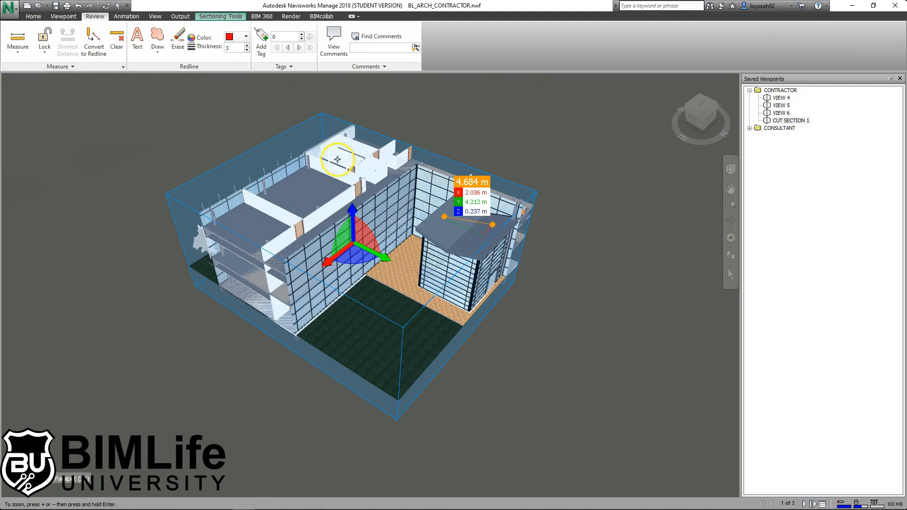
pyautogui.click(378, 171)
pyautogui.click(249, 226)
pyautogui.click(439, 216)
pyautogui.click(489, 224)
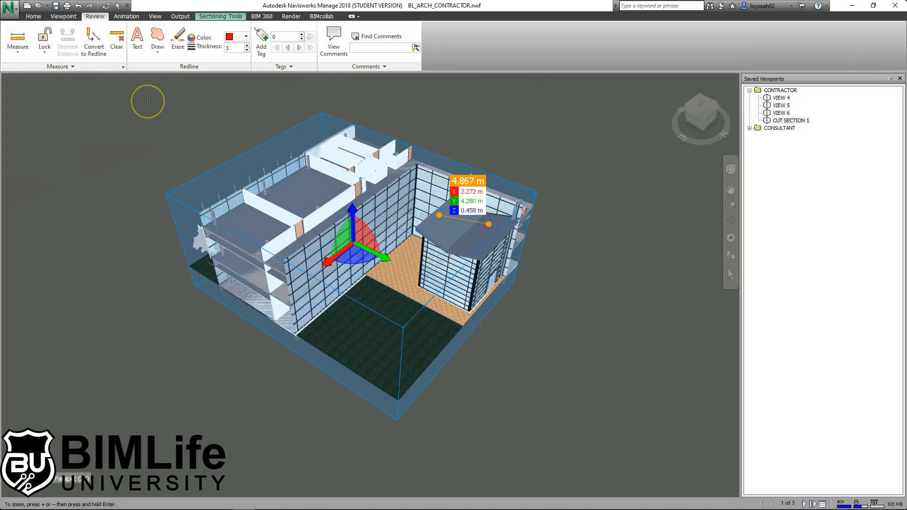
# Measure a continuous Point Line path running around the upper floor, facade, entrance roof and ground, and looping back inward.
pyautogui.click(26, 53)
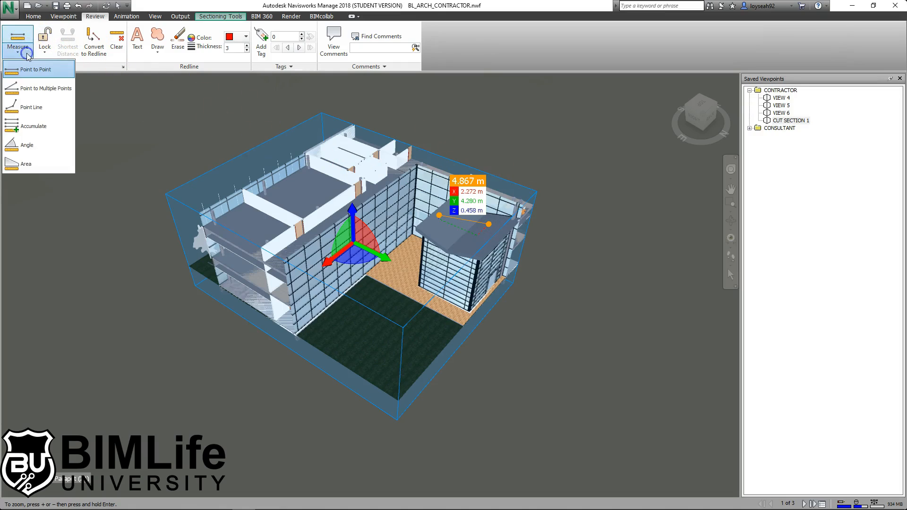
pyautogui.click(32, 107)
pyautogui.click(237, 224)
pyautogui.click(287, 188)
pyautogui.click(350, 159)
pyautogui.click(417, 167)
pyautogui.click(471, 185)
pyautogui.click(493, 210)
pyautogui.click(466, 239)
pyautogui.click(405, 304)
pyautogui.click(323, 276)
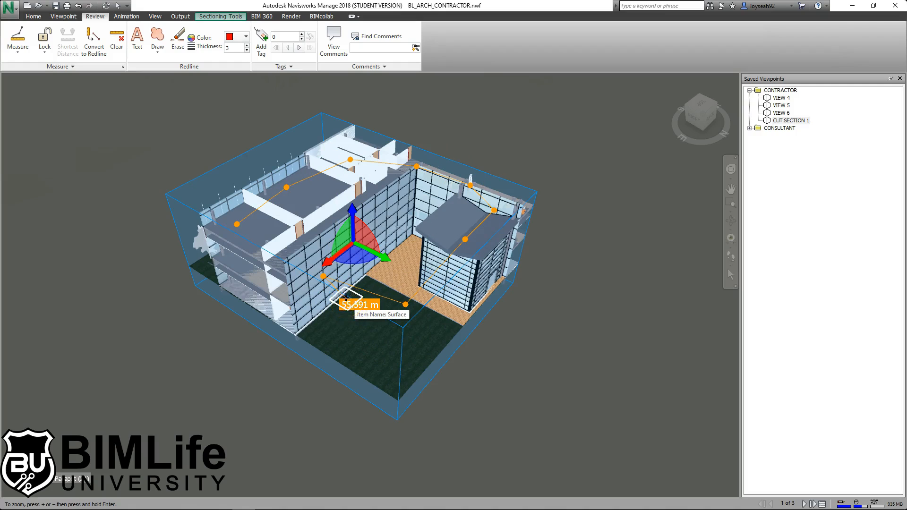
pyautogui.click(262, 229)
pyautogui.click(304, 201)
pyautogui.click(355, 182)
pyautogui.click(409, 188)
pyautogui.click(440, 207)
pyautogui.click(428, 240)
pyautogui.click(402, 263)
pyautogui.click(329, 246)
pyautogui.click(328, 218)
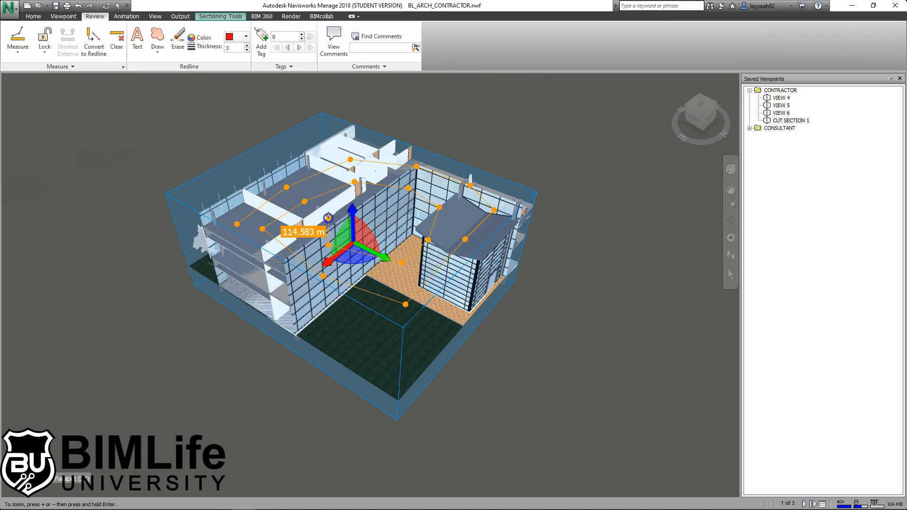
pyautogui.click(386, 201)
pyautogui.click(408, 210)
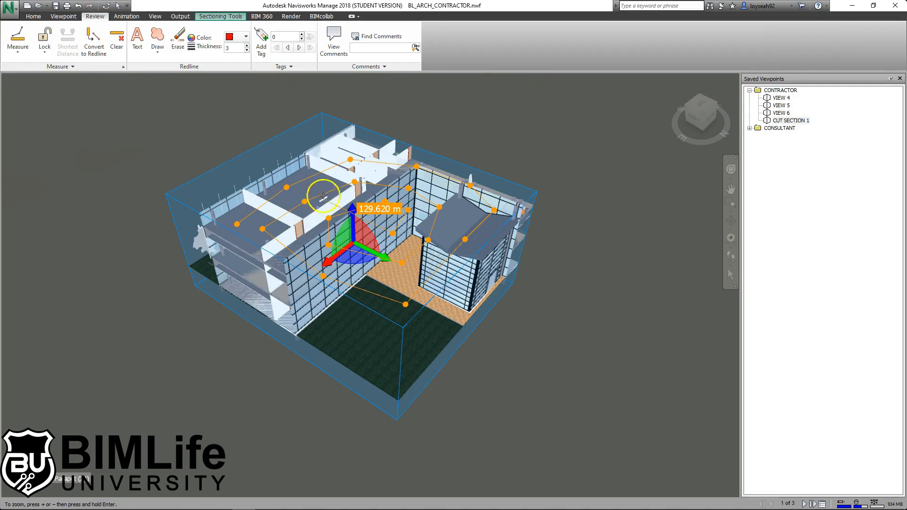
# Measure four separate segments with Accumulate, from the upper-floor rooms across to the facade and entrance roof.
pyautogui.click(18, 45)
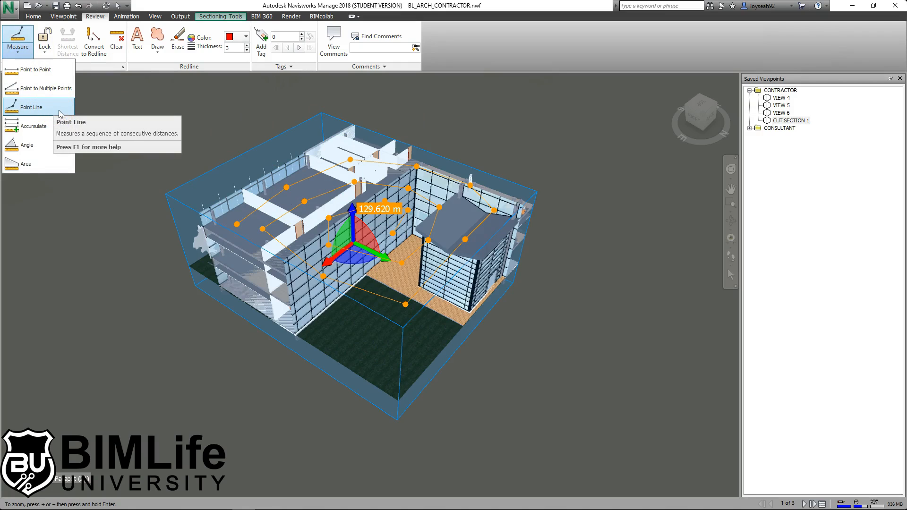
pyautogui.click(40, 130)
pyautogui.click(234, 223)
pyautogui.click(288, 197)
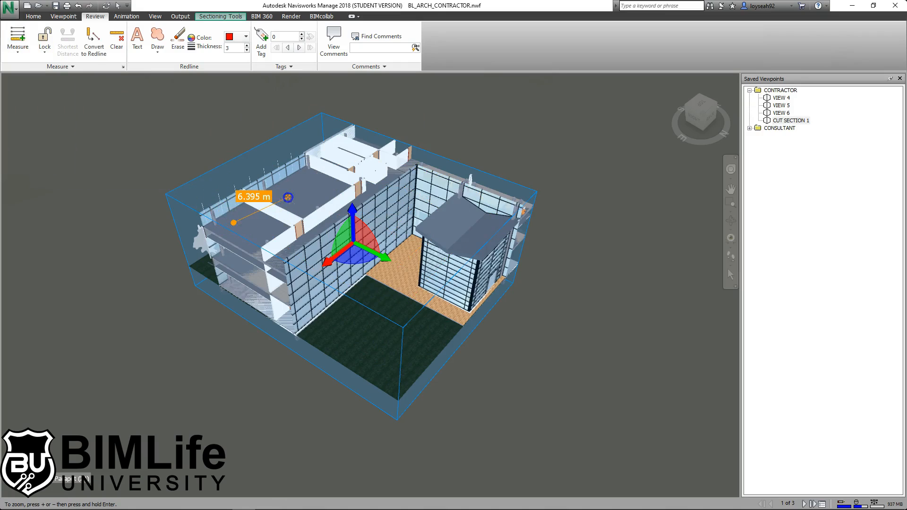
pyautogui.click(314, 185)
pyautogui.click(365, 177)
pyautogui.click(403, 177)
pyautogui.click(440, 181)
pyautogui.click(481, 198)
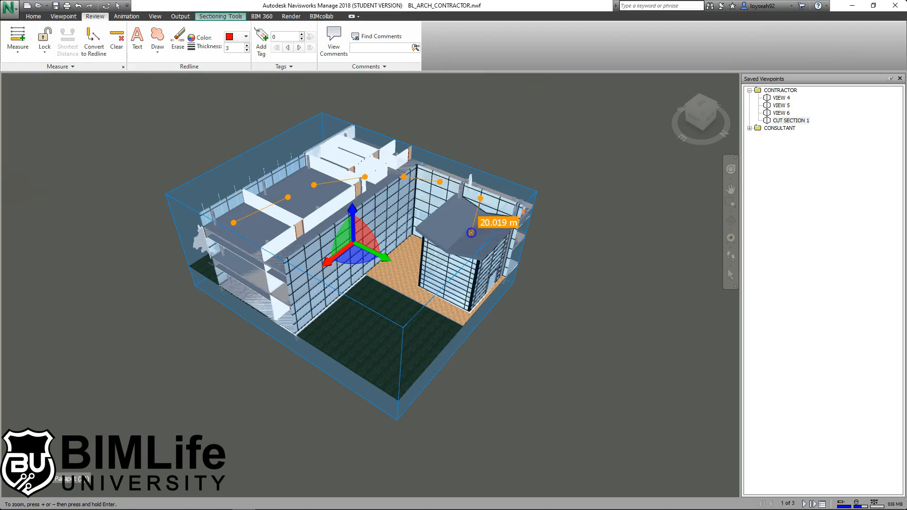
pyautogui.click(472, 228)
# Measure the angle formed by three points picked on the upper-floor room's slab.
pyautogui.click(23, 55)
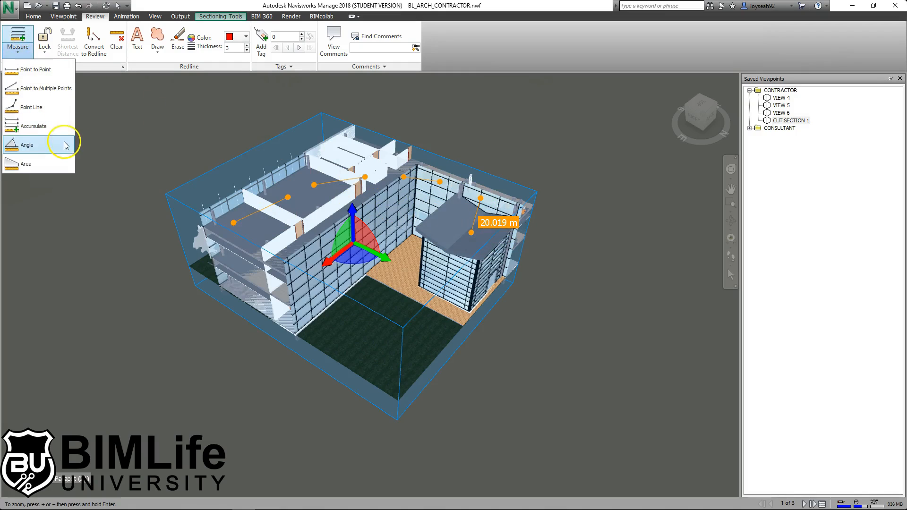
pyautogui.click(26, 145)
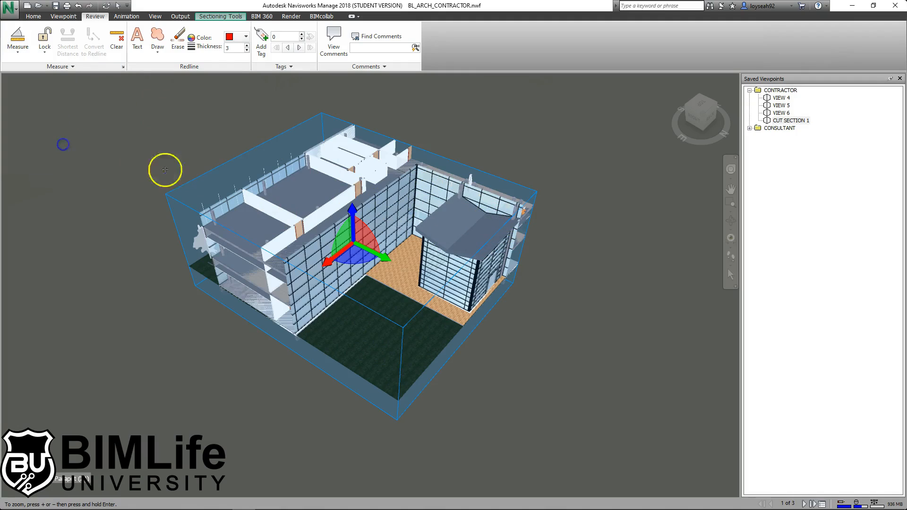
pyautogui.click(283, 200)
pyautogui.click(316, 175)
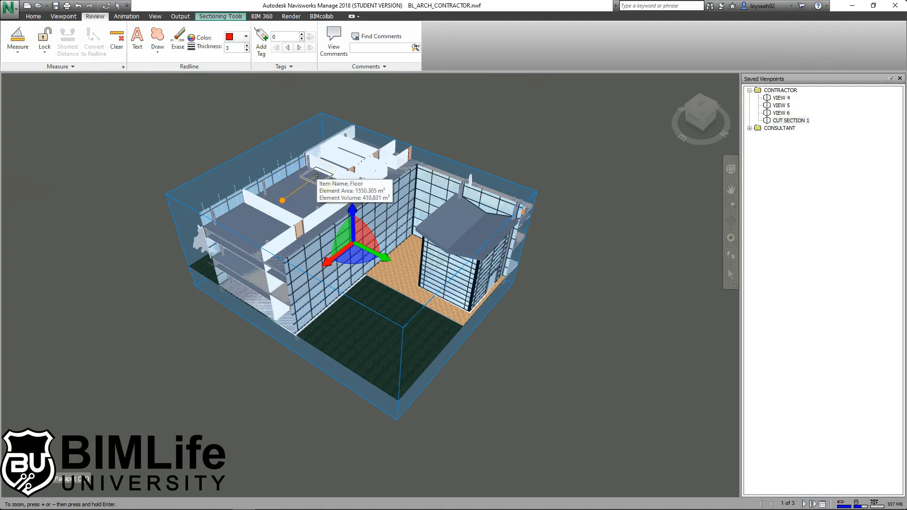
pyautogui.click(317, 209)
# Measure the angle at the upper-floor room's far corner, between the glazed facade and the white cross wall.
pyautogui.scroll(3, 323, 185)
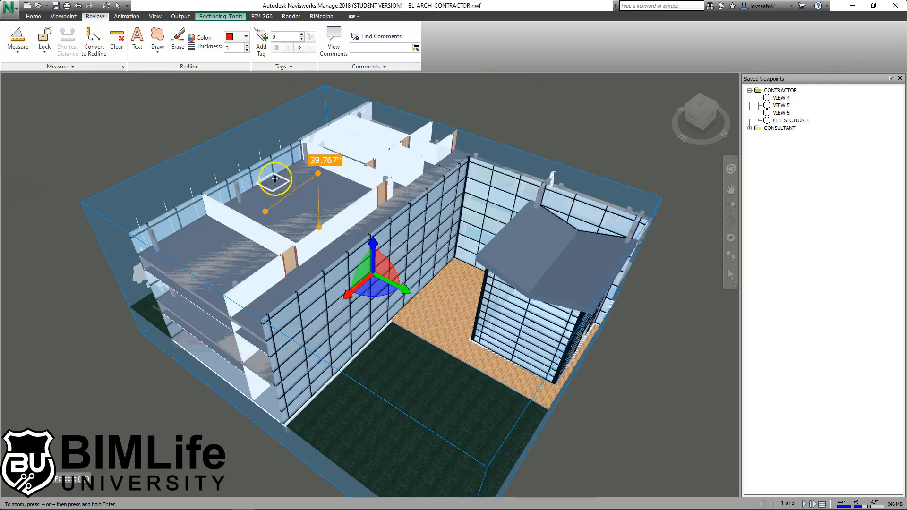
pyautogui.click(247, 197)
pyautogui.click(302, 158)
pyautogui.click(354, 181)
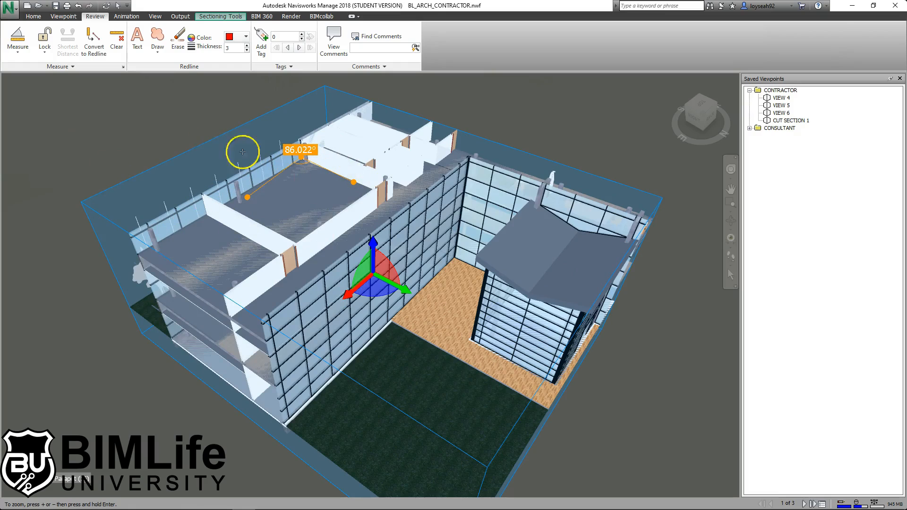
# Measure an area from multiple points on the upper-floor room's slab and clear the measurement.
pyautogui.click(18, 45)
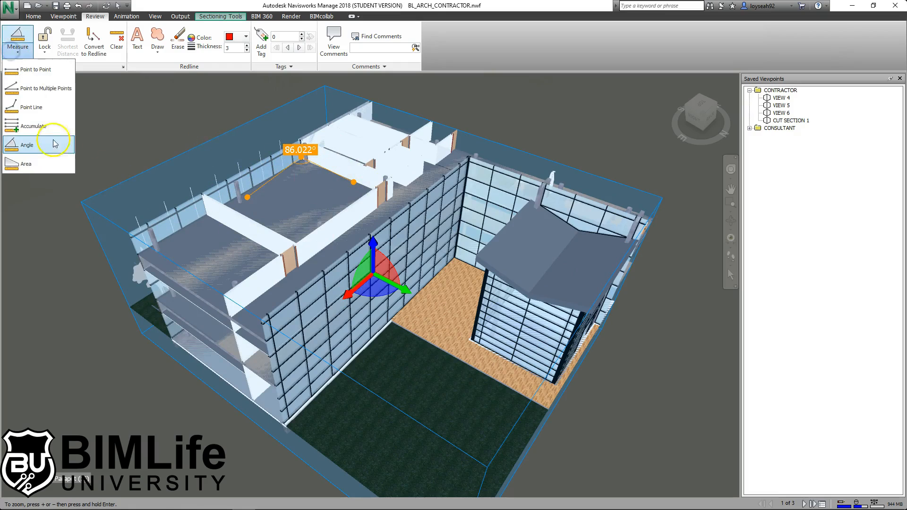
pyautogui.click(24, 165)
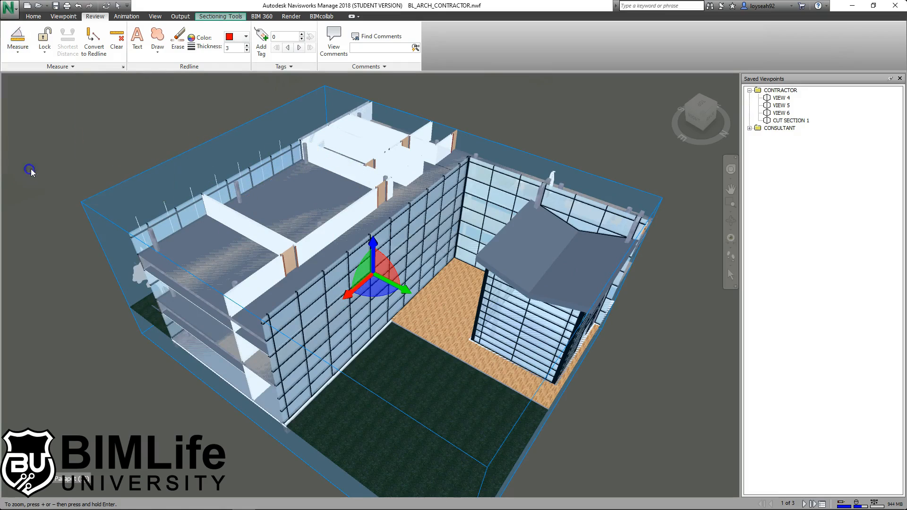
pyautogui.click(299, 168)
pyautogui.click(358, 187)
pyautogui.click(313, 221)
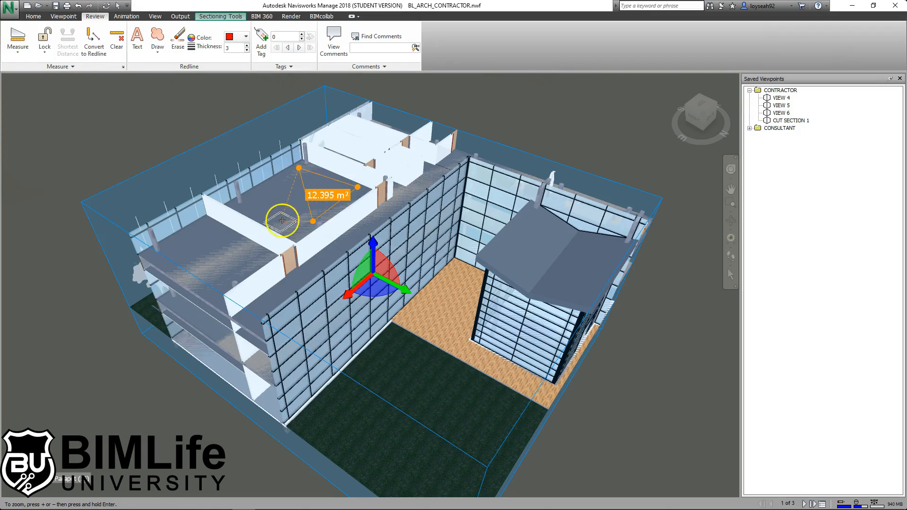
pyautogui.scroll(3, 288, 209)
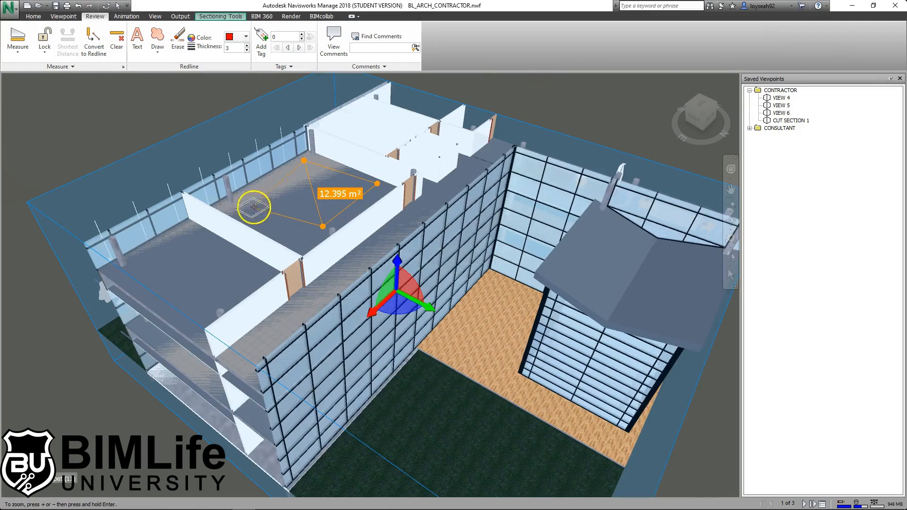
pyautogui.click(251, 209)
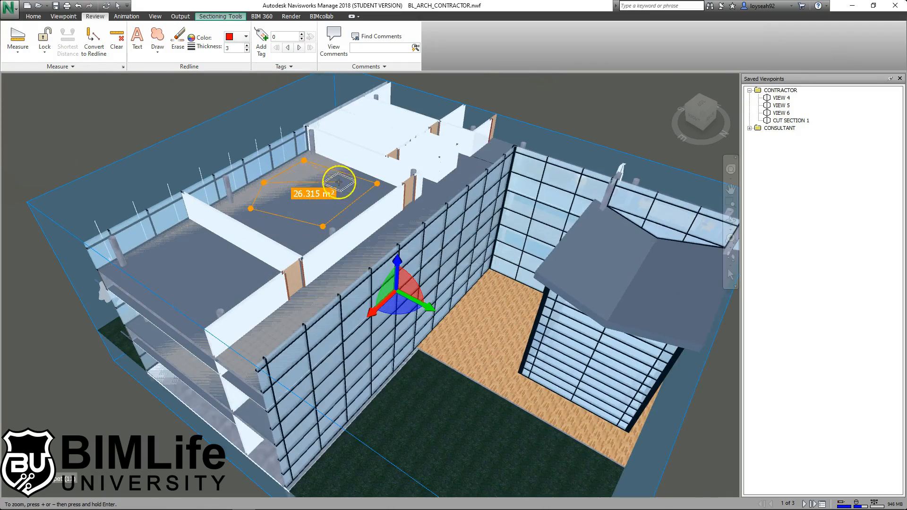
pyautogui.click(287, 241)
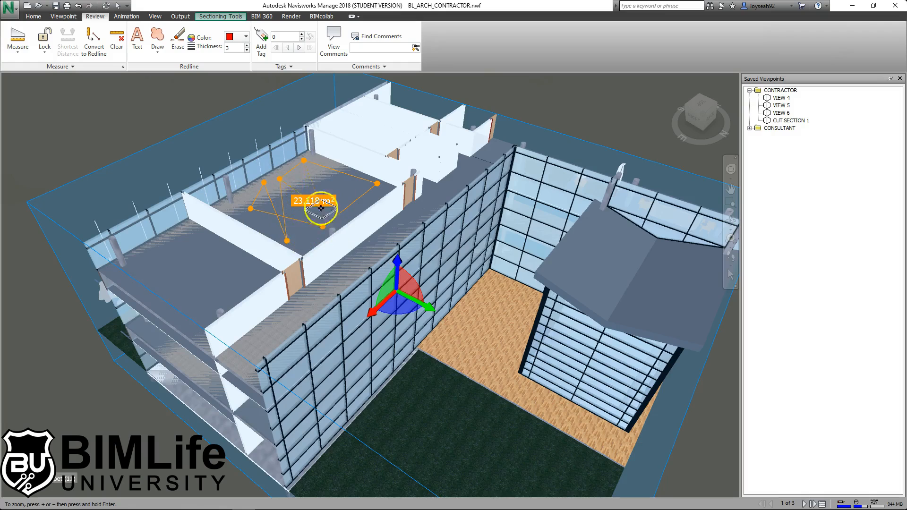
pyautogui.click(351, 217)
pyautogui.click(368, 203)
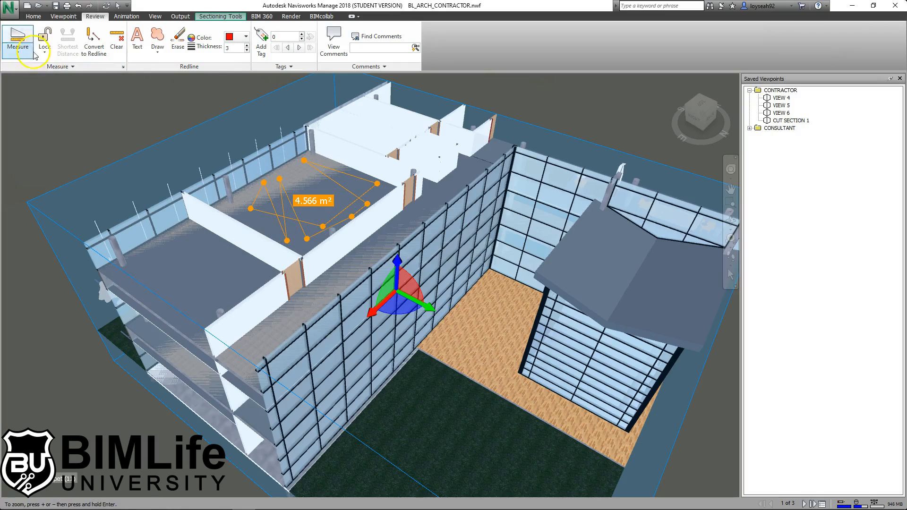
pyautogui.click(118, 40)
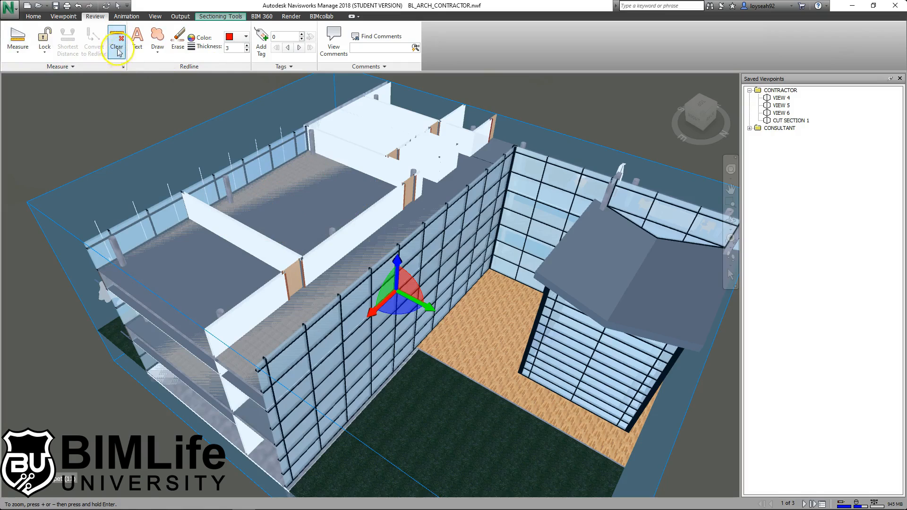
# Measure a four-point area on the middle upper-floor room's slab and clear the measurement.
pyautogui.click(233, 207)
pyautogui.click(314, 160)
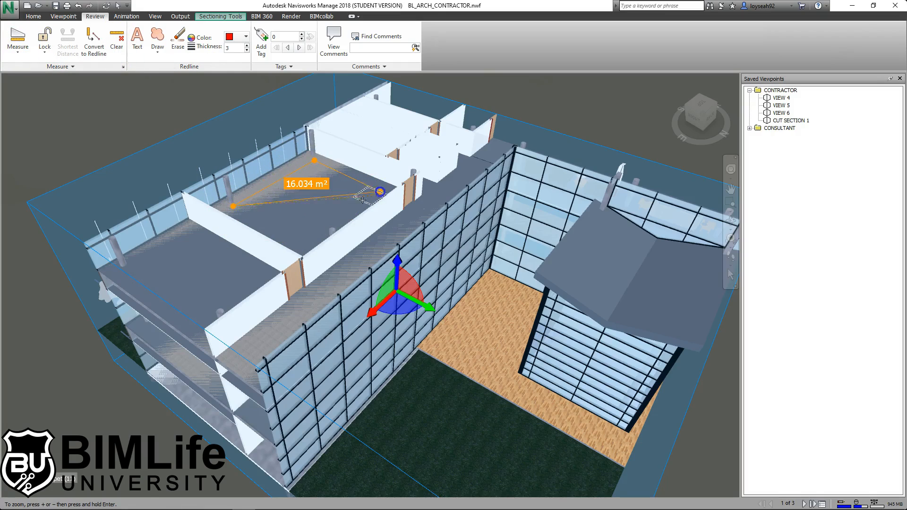
pyautogui.click(381, 192)
pyautogui.click(306, 244)
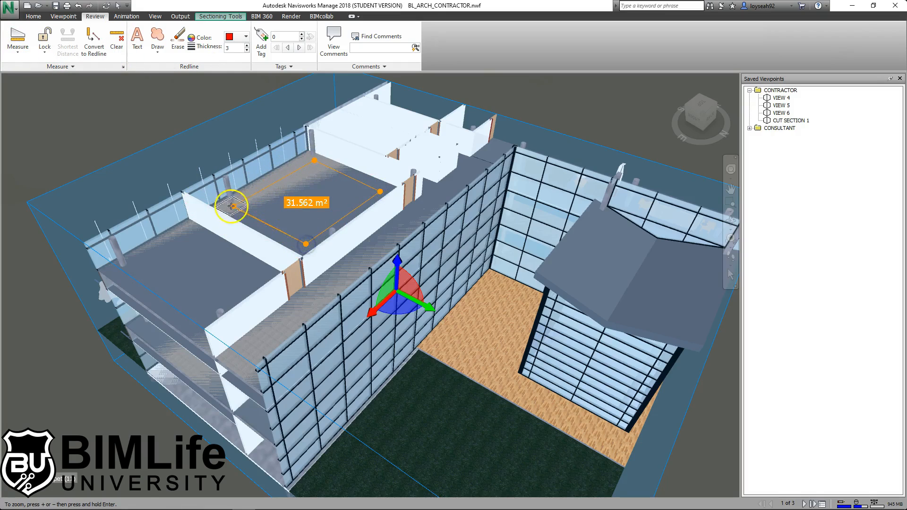
pyautogui.rightClick(174, 320)
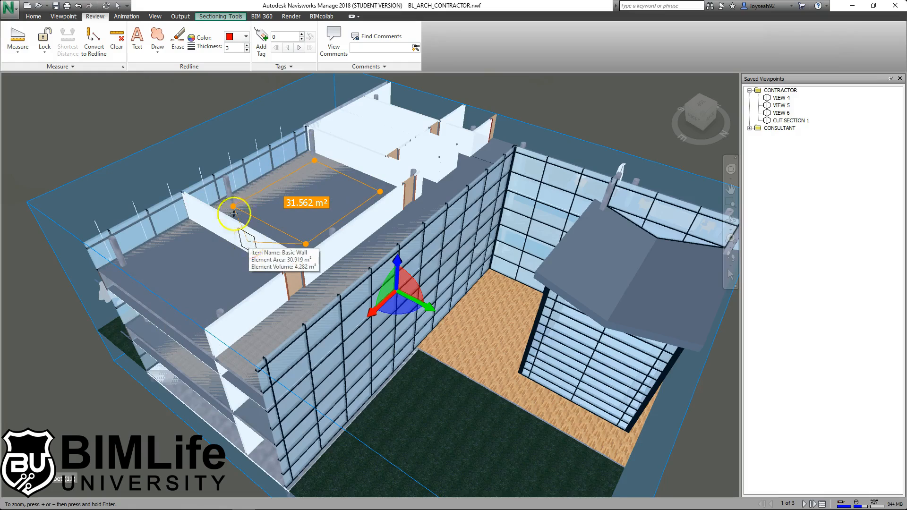
pyautogui.click(116, 40)
# Measure point to point across the middle upper-floor room between its two white cross walls and convert the measurement to a redline.
pyautogui.click(18, 47)
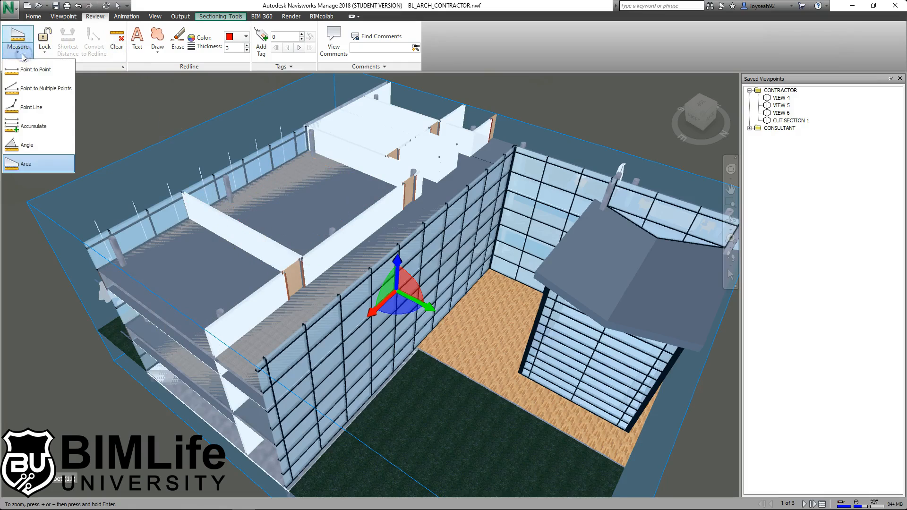
pyautogui.click(54, 75)
pyautogui.click(241, 239)
pyautogui.click(351, 157)
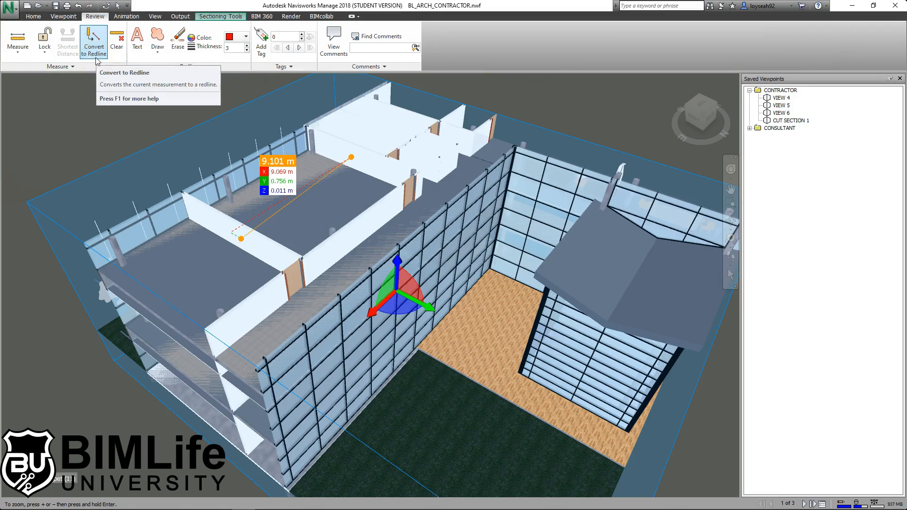
pyautogui.click(22, 54)
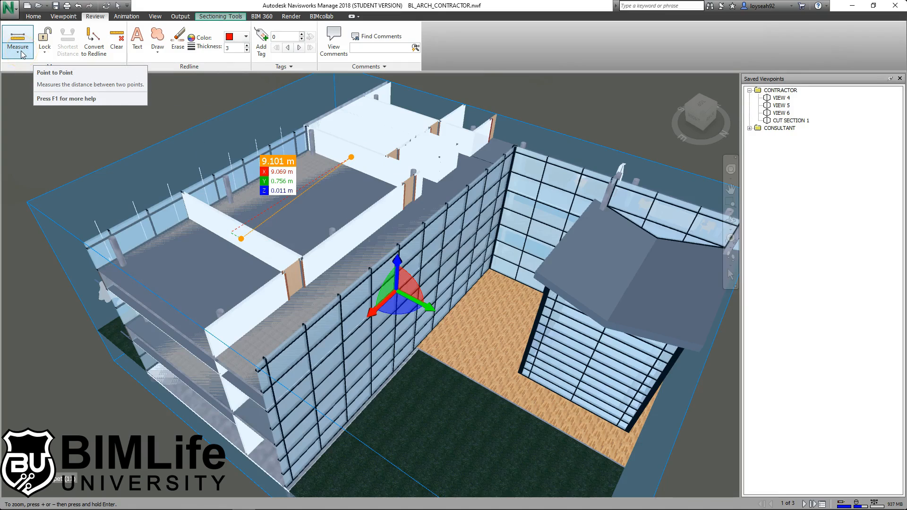
pyautogui.click(88, 57)
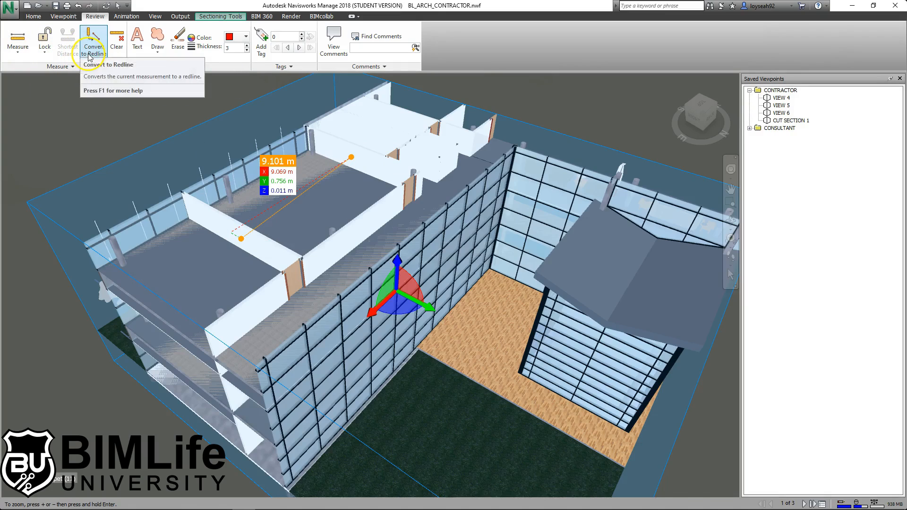
pyautogui.click(95, 47)
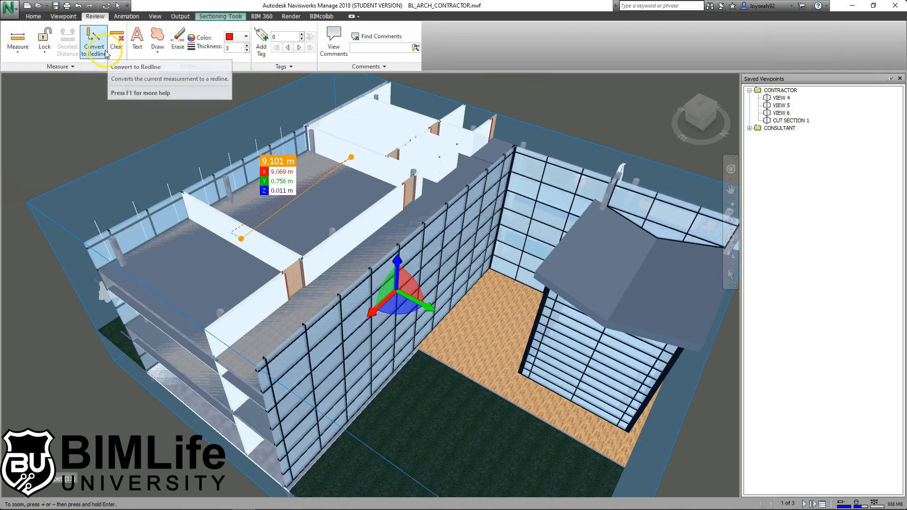
# Check which view holds the redline by moving the camera and switching between the saved viewpoints CUT SECTION 1 and View.
pyautogui.scroll(2, 302, 205)
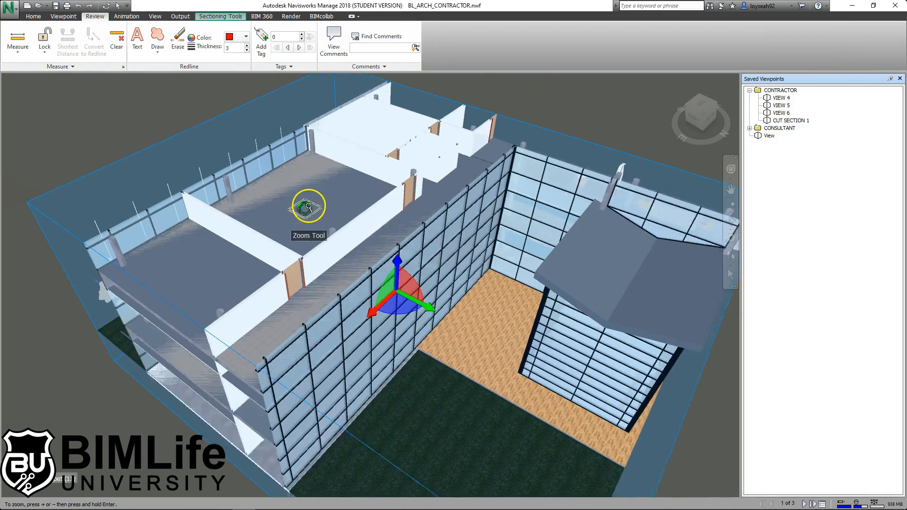
pyautogui.click(798, 120)
pyautogui.click(770, 136)
pyautogui.click(797, 121)
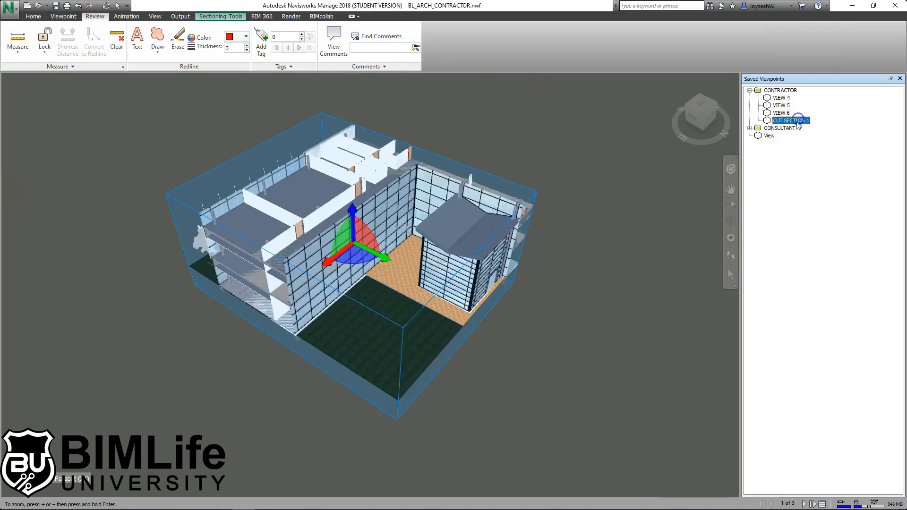
pyautogui.click(769, 137)
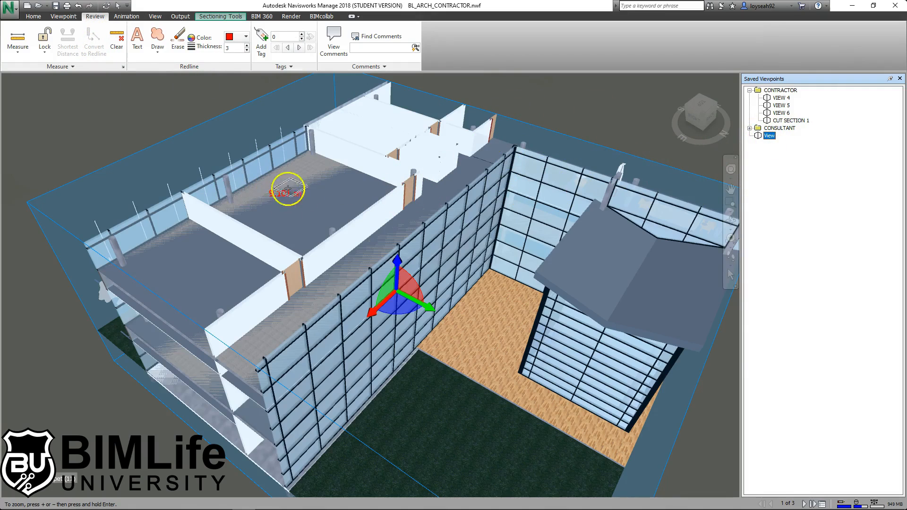
pyautogui.scroll(-2, 389, 197)
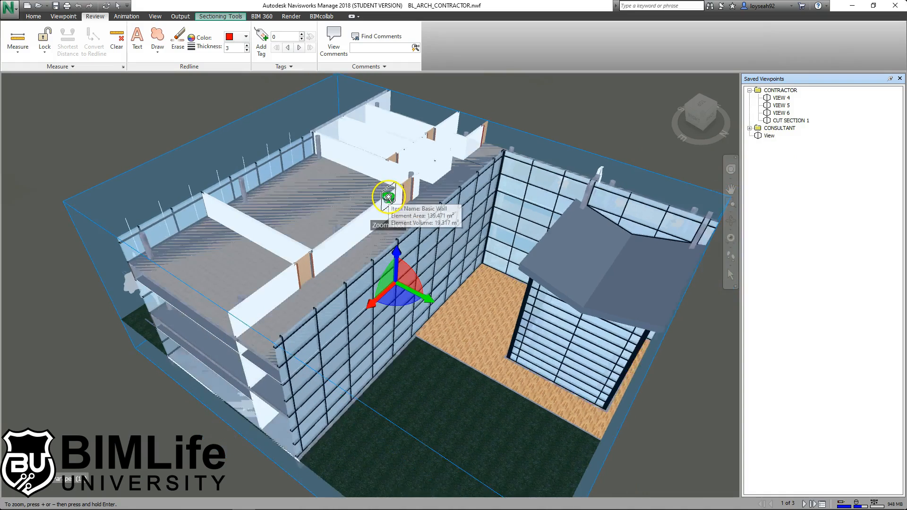
pyautogui.scroll(-2, 388, 197)
pyautogui.click(769, 136)
pyautogui.scroll(-2, 449, 239)
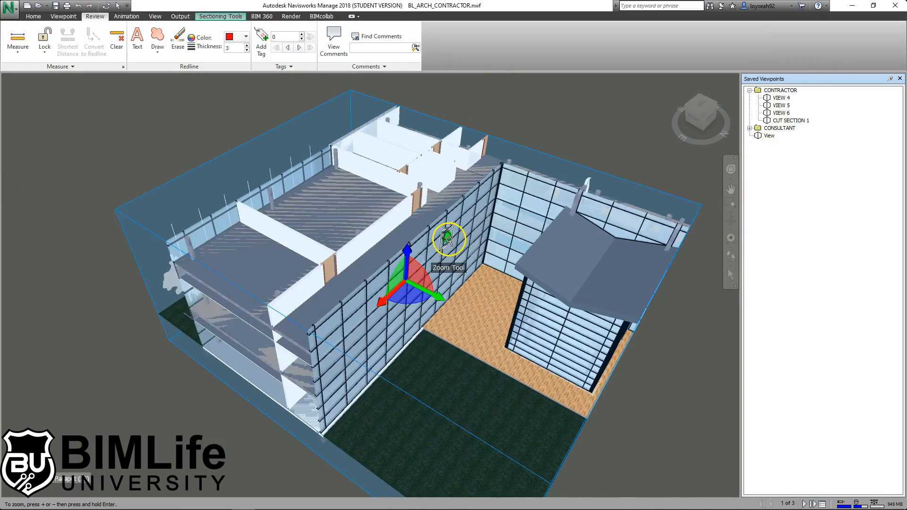
pyautogui.click(770, 136)
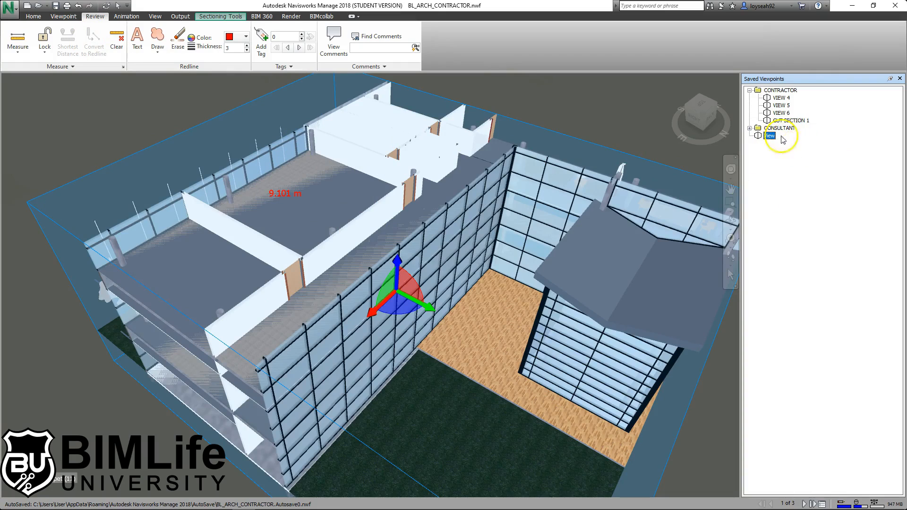
pyautogui.click(791, 120)
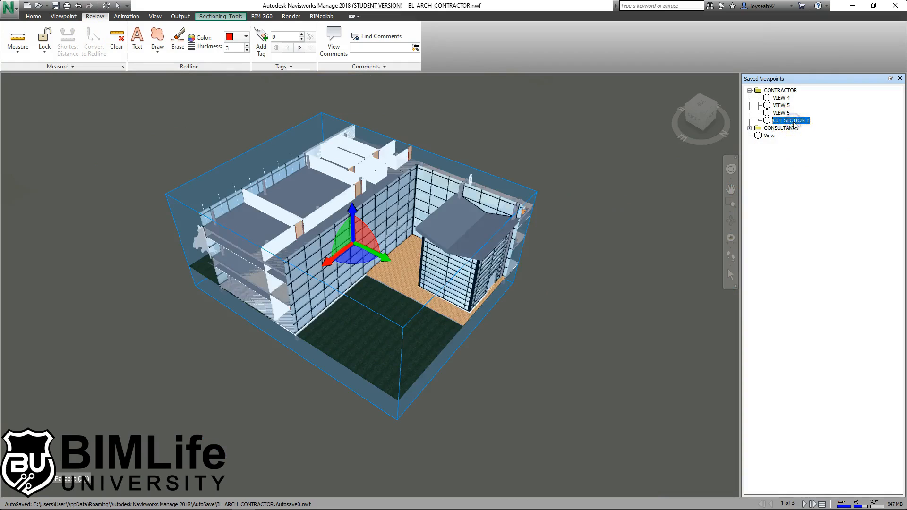
pyautogui.click(769, 136)
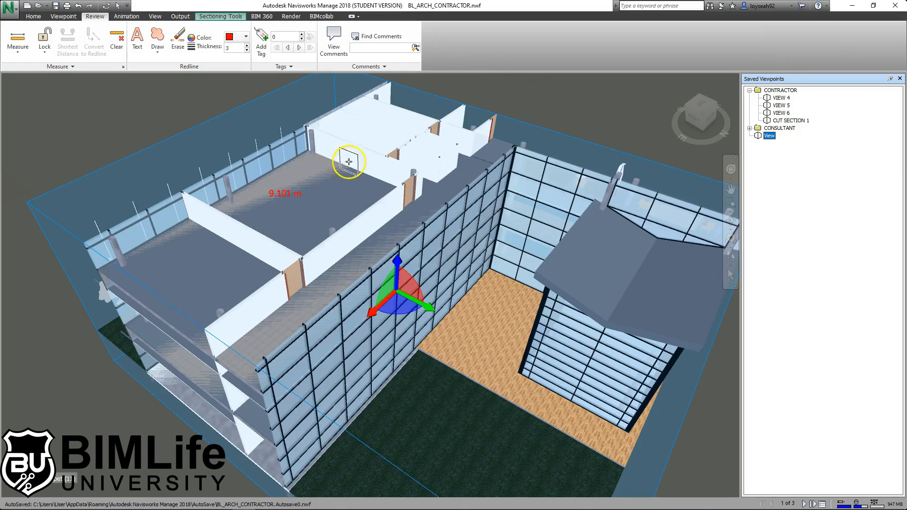
# Open the Options Editor and go to the Display settings under Interface.
pyautogui.click(10, 7)
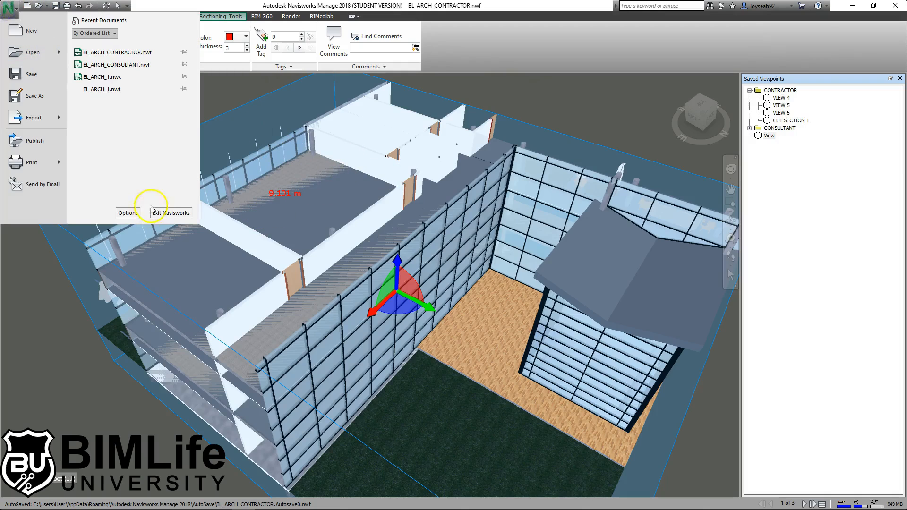
pyautogui.click(126, 213)
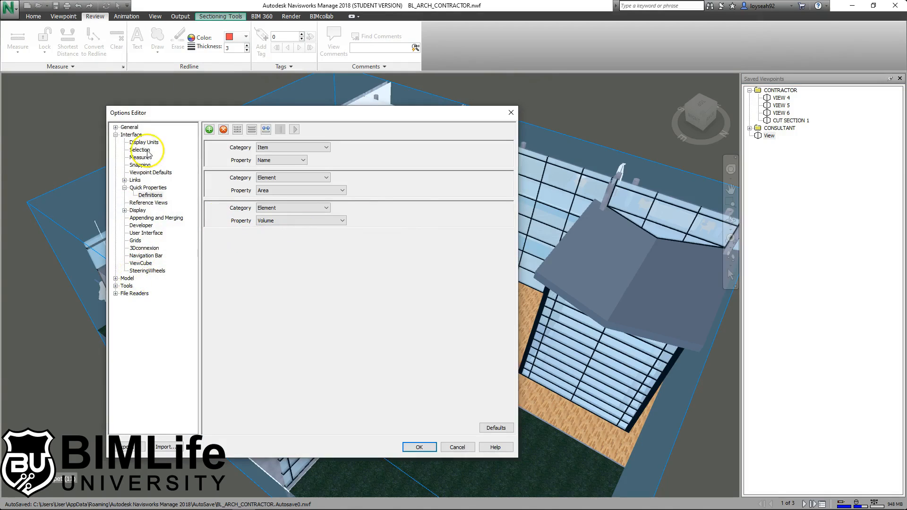
pyautogui.click(115, 134)
pyautogui.click(130, 128)
pyautogui.click(116, 128)
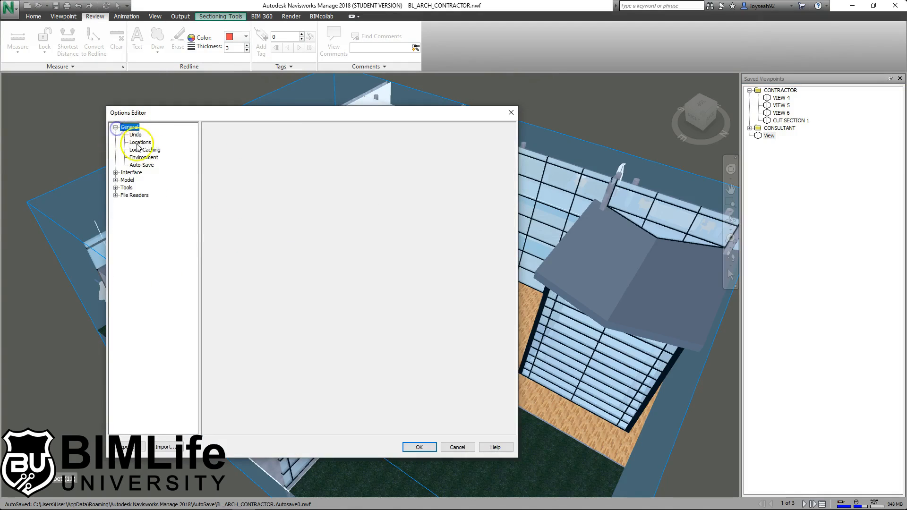
pyautogui.click(116, 128)
pyautogui.click(116, 135)
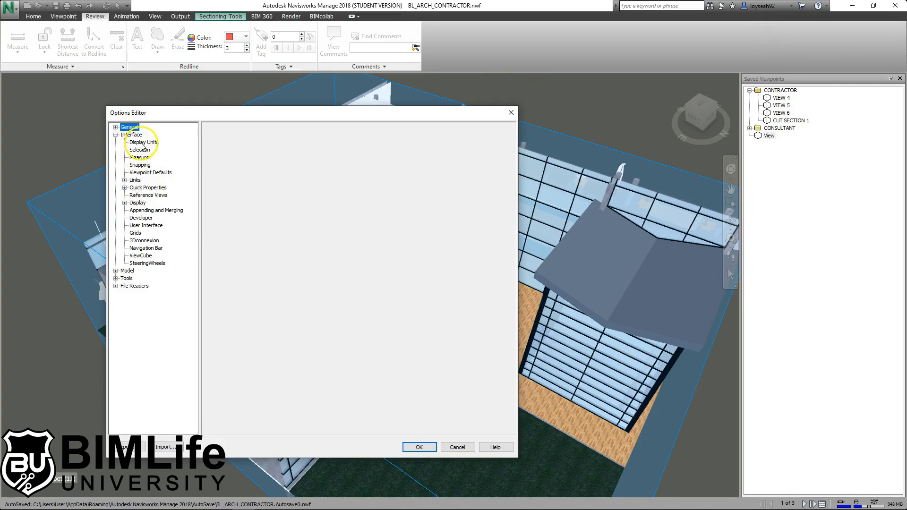
pyautogui.click(140, 142)
pyautogui.click(140, 150)
pyautogui.click(147, 195)
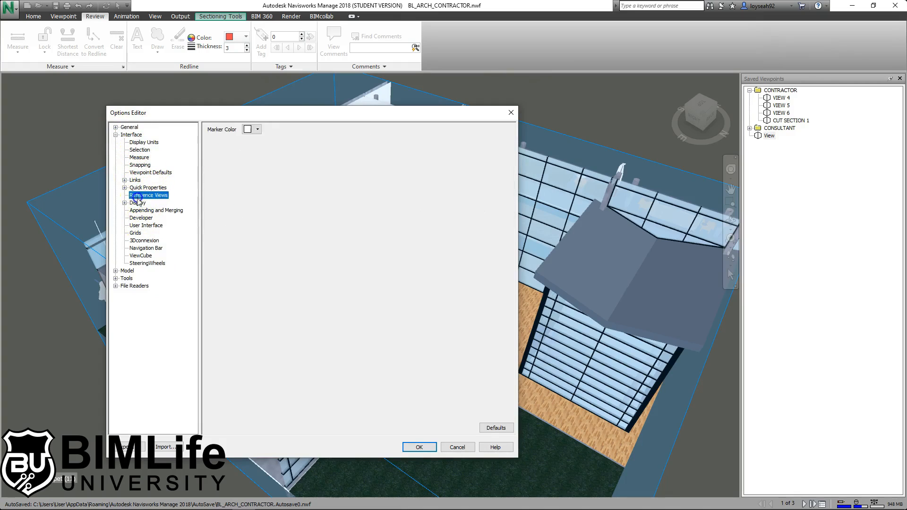
pyautogui.click(138, 202)
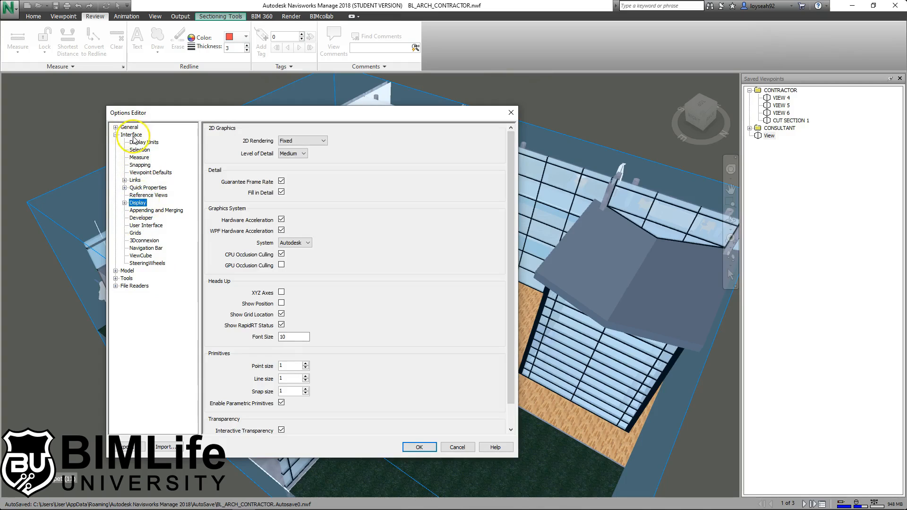
# Switch the graphics system from Autodesk to the alternative system, apply the options and reopen the saved viewpoint View.
pyautogui.click(302, 243)
pyautogui.click(297, 254)
pyautogui.click(418, 448)
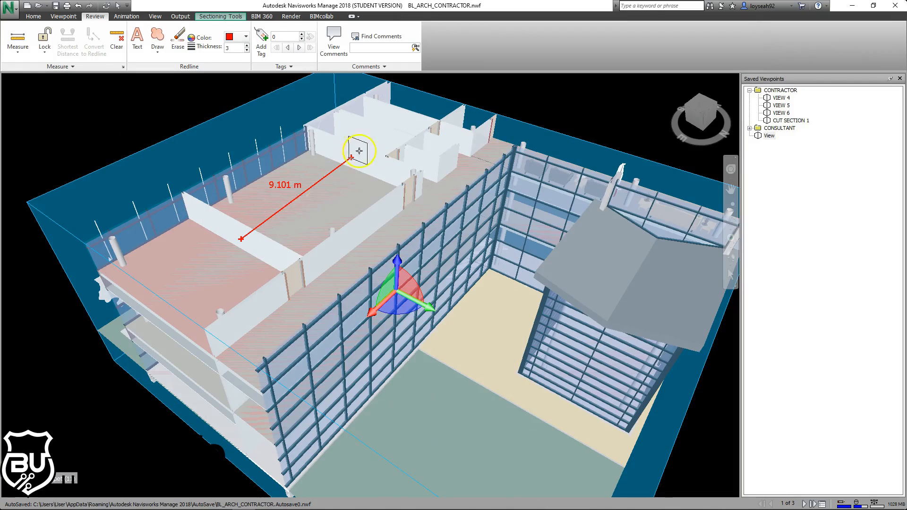
pyautogui.moveTo(332, 188)
pyautogui.click(770, 136)
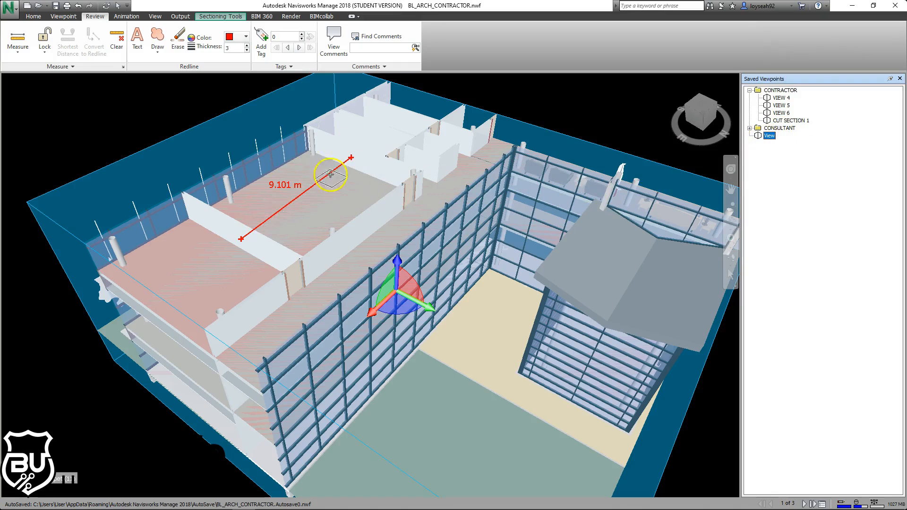
# Measure point to point from the near white cross wall to the far end wall and add it as a second redline.
pyautogui.click(17, 41)
pyautogui.click(40, 67)
pyautogui.click(209, 222)
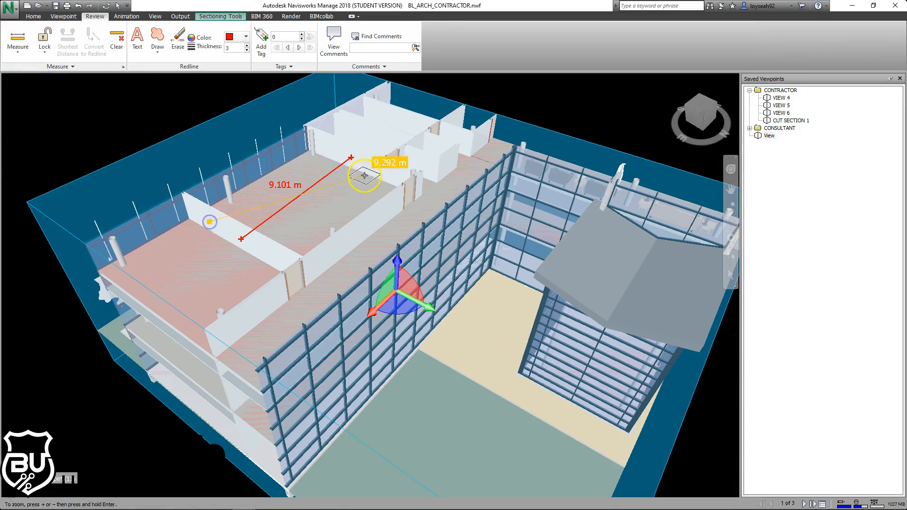
pyautogui.click(384, 110)
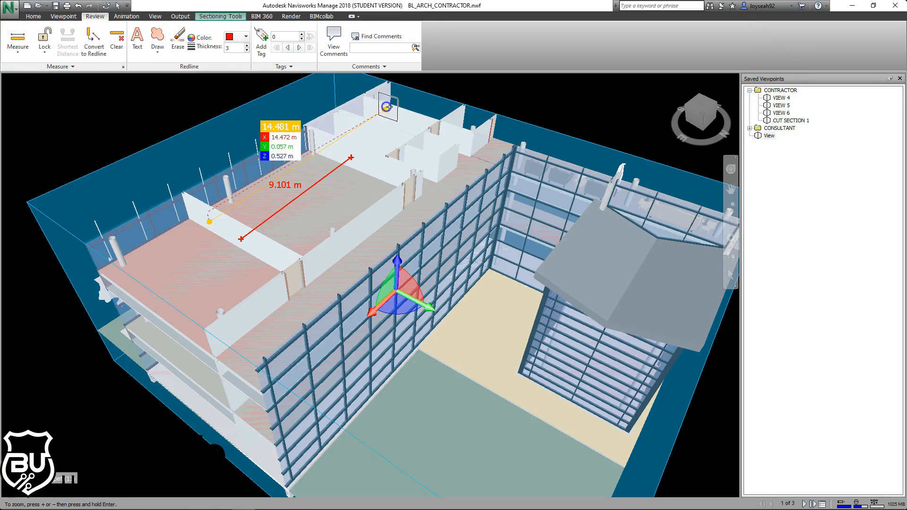
pyautogui.click(94, 40)
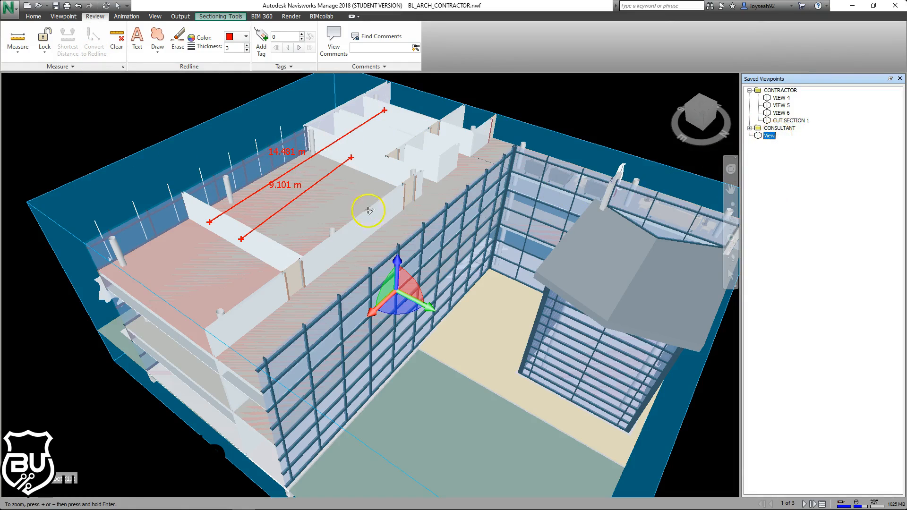
# From a steeper orbited view, measure diagonally from the near cross wall to the far partition and convert it to a redline.
pyautogui.keyDown('shift'); pyautogui.moveTo(411, 235); pyautogui.dragTo(347, 157, button='middle'); pyautogui.keyUp('shift')
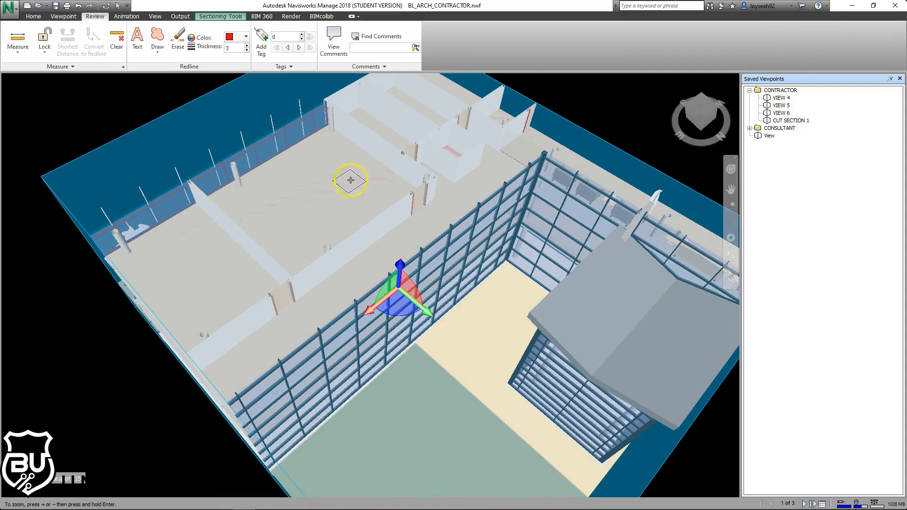
pyautogui.click(231, 225)
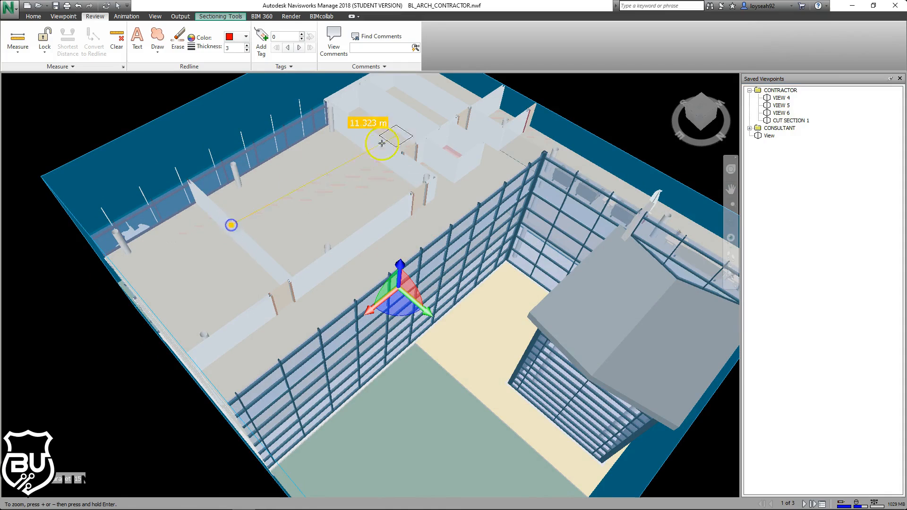
pyautogui.click(489, 134)
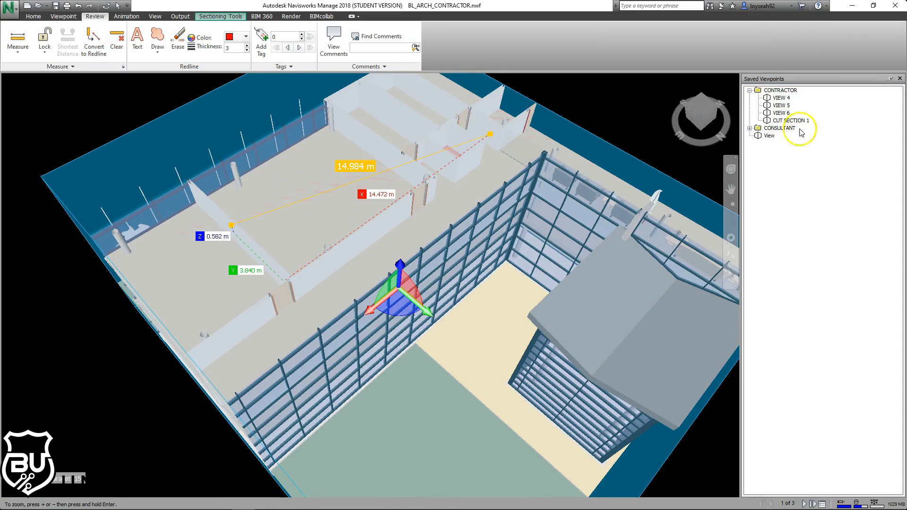
pyautogui.click(94, 42)
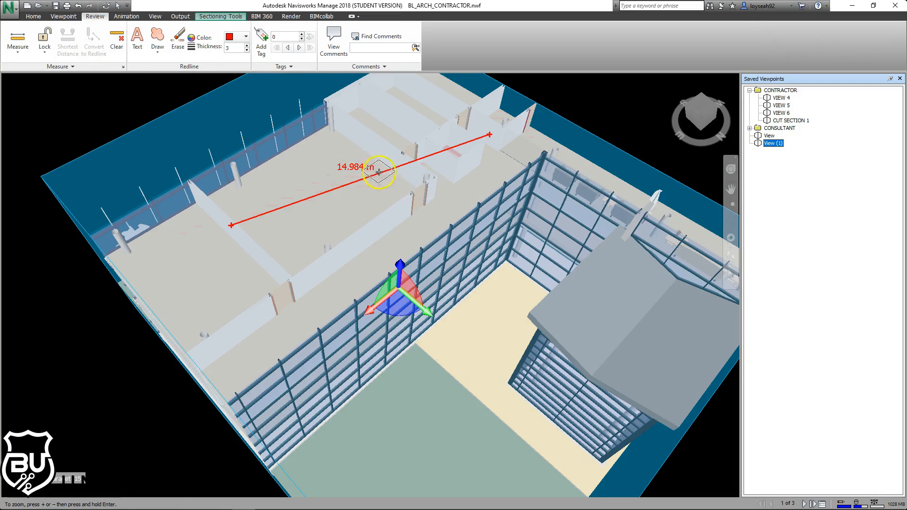
# Try blue with thickness 6 as the redline style, and set it back to red with thickness 3.
pyautogui.click(236, 36)
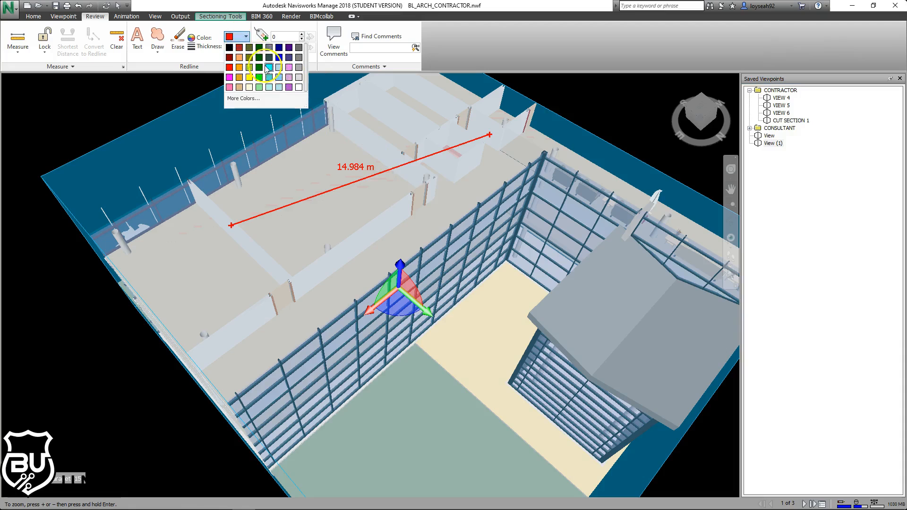
pyautogui.click(227, 35)
pyautogui.click(242, 35)
pyautogui.click(279, 57)
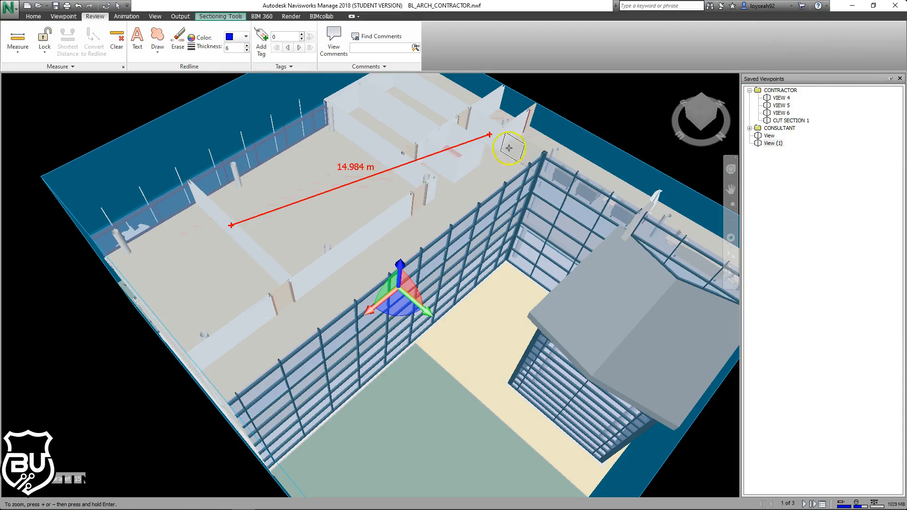
pyautogui.click(231, 38)
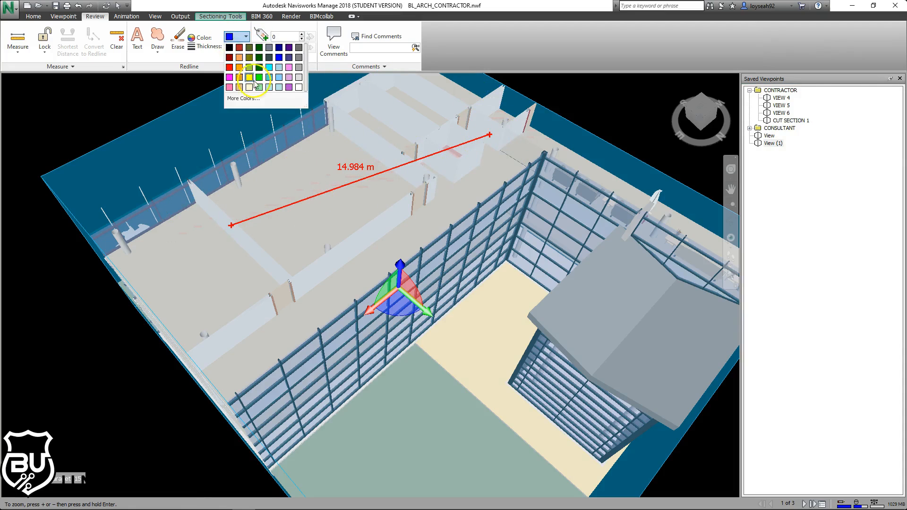
pyautogui.click(230, 69)
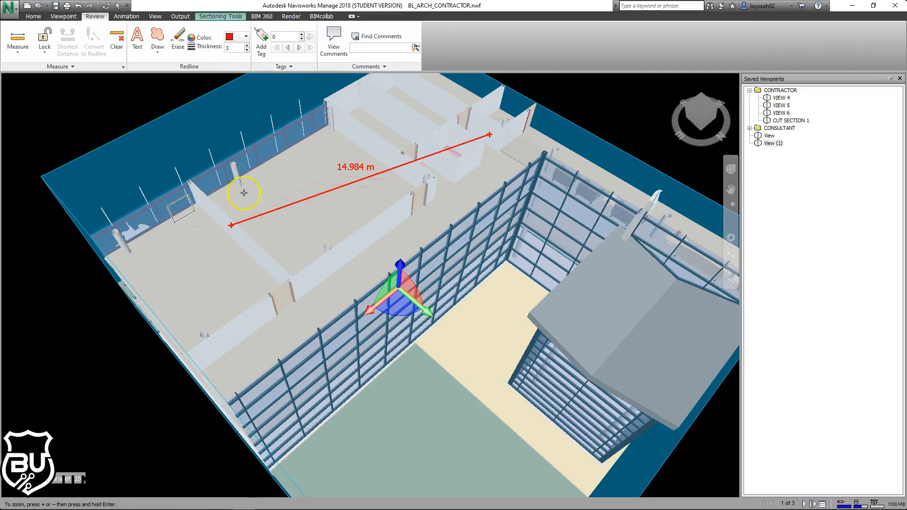
# Set the redline style to blue with thickness 5, measure from the near cross wall to the far partition and convert it to a redline.
pyautogui.click(236, 38)
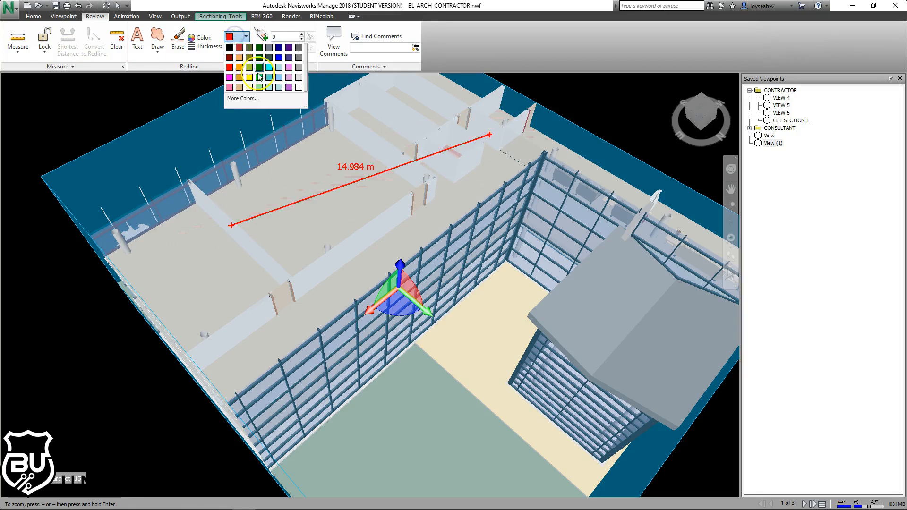
pyautogui.click(279, 58)
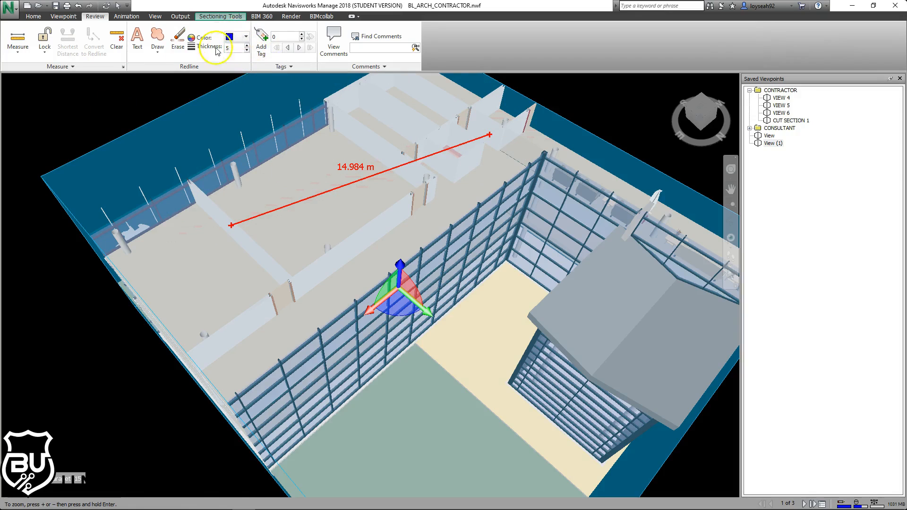
pyautogui.click(17, 38)
pyautogui.click(206, 208)
pyautogui.click(353, 130)
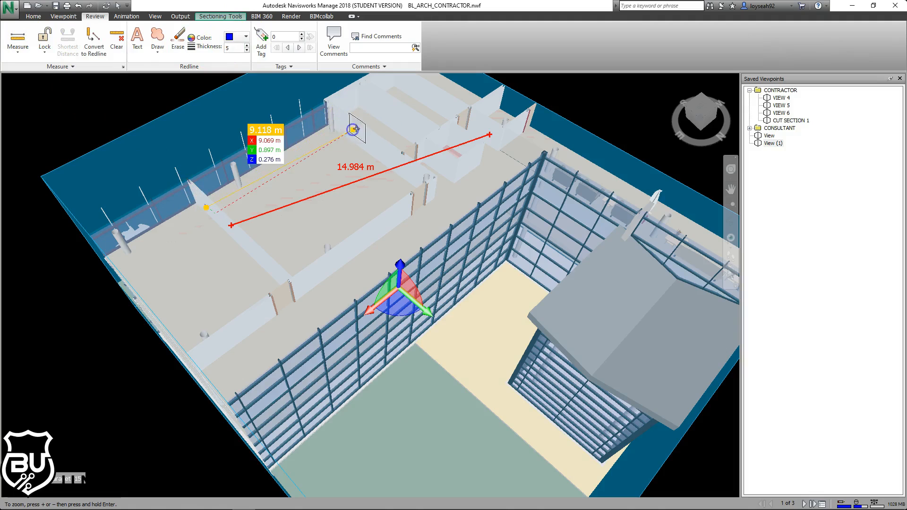
pyautogui.click(95, 47)
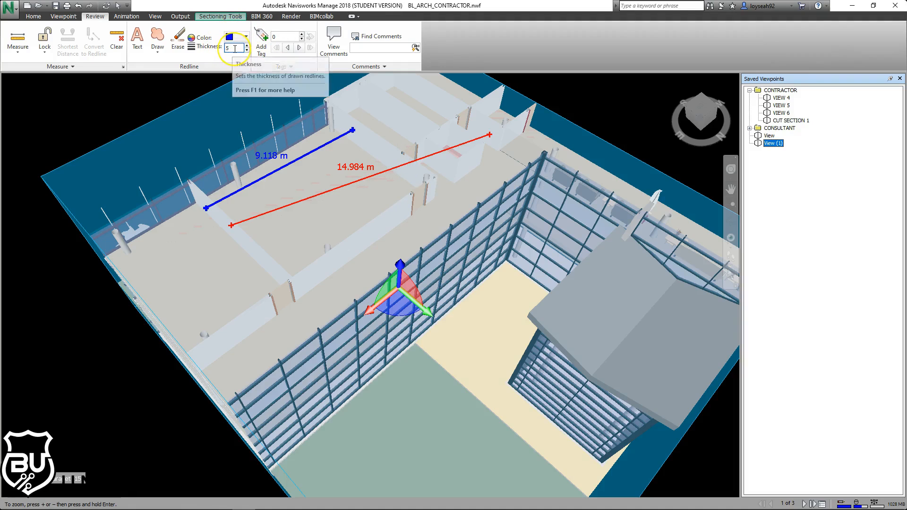
# Move the red diagonal redline's distance label to the near part of its line, and move it back above the middle.
pyautogui.click(361, 180)
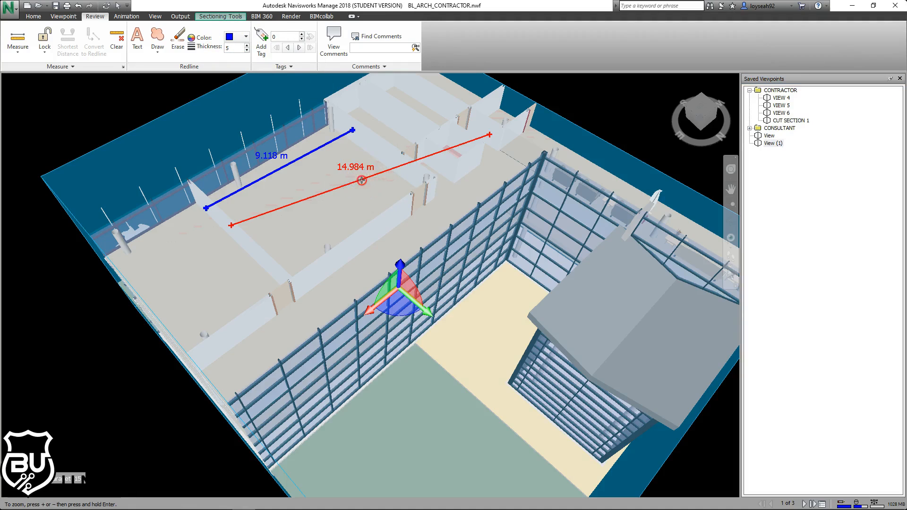
pyautogui.rightClick(358, 169)
pyautogui.click(356, 166)
pyautogui.click(347, 166)
pyautogui.rightClick(354, 168)
pyautogui.click(346, 162)
pyautogui.rightClick(355, 168)
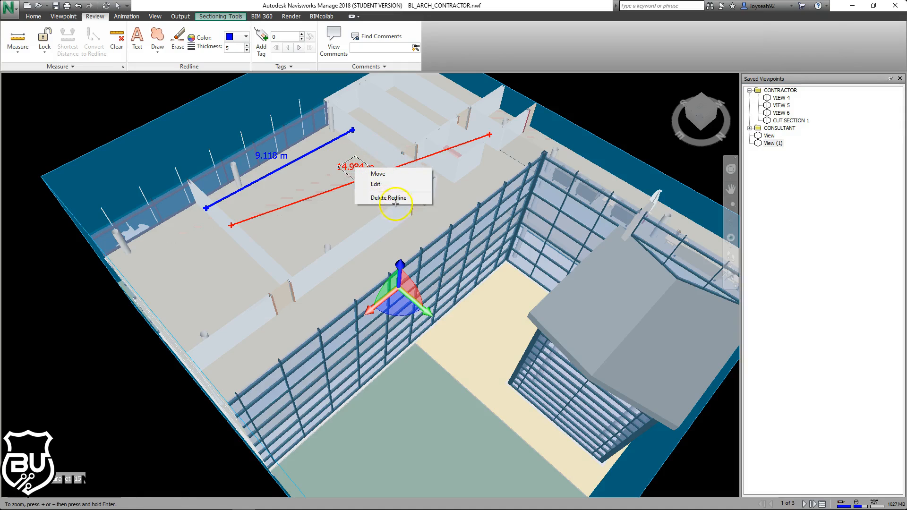
pyautogui.click(393, 175)
pyautogui.rightClick(350, 173)
pyautogui.click(400, 182)
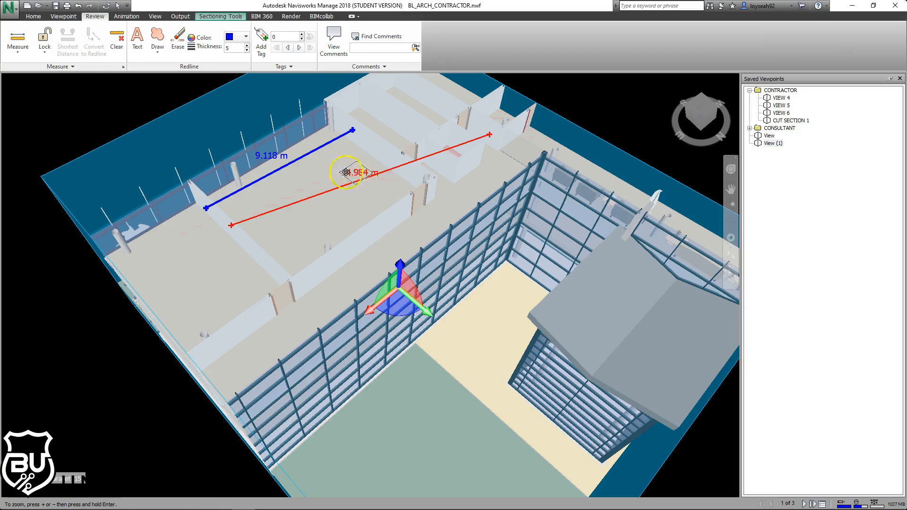
pyautogui.click(285, 200)
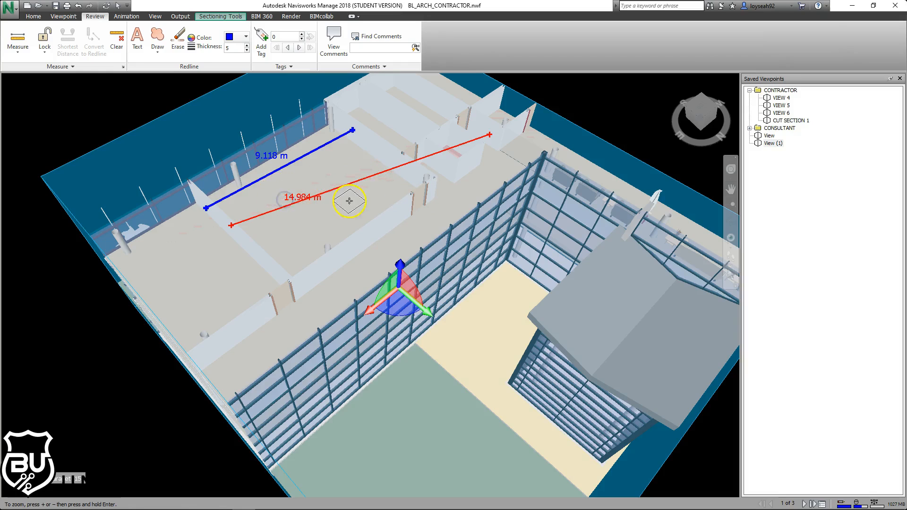
pyautogui.rightClick(299, 198)
pyautogui.click(317, 203)
pyautogui.click(371, 165)
# Edit the red diagonal redline's text to "14.984 m (room to room)" and centre the label over its line.
pyautogui.rightClick(379, 164)
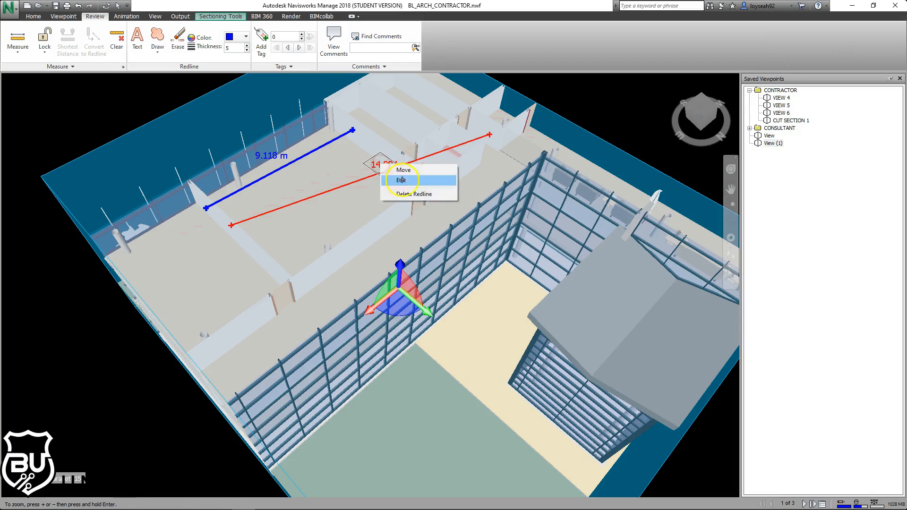
pyautogui.click(401, 183)
pyautogui.click(431, 255)
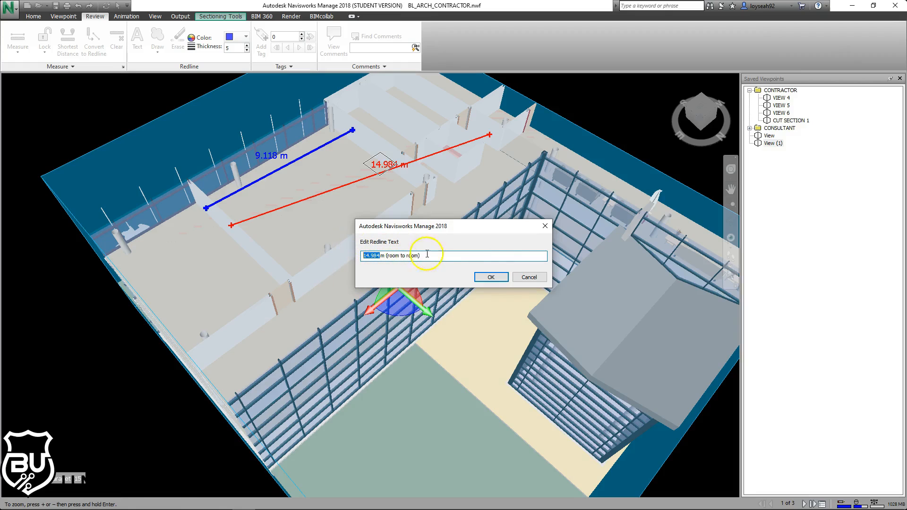
pyautogui.moveTo(400, 256); pyautogui.dragTo(389, 255)
pyautogui.click(394, 256)
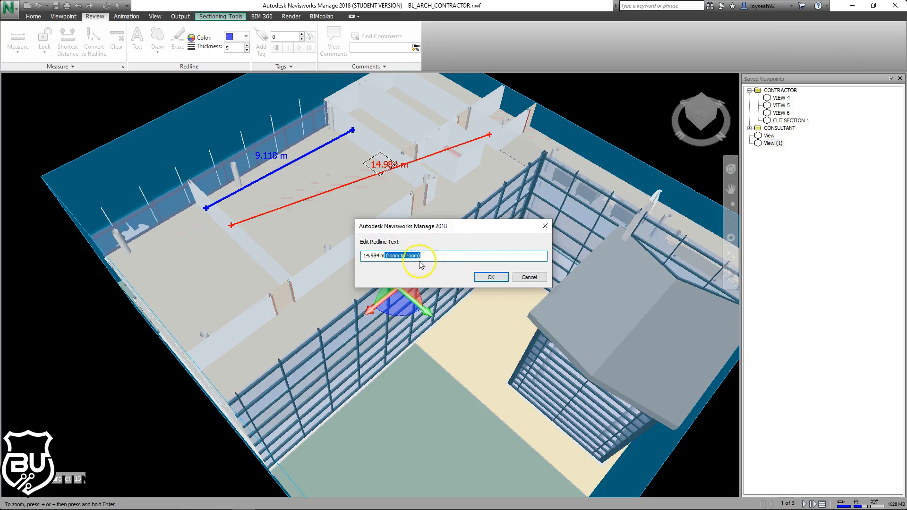
pyautogui.click(483, 277)
pyautogui.rightClick(392, 164)
pyautogui.click(436, 172)
pyautogui.click(340, 174)
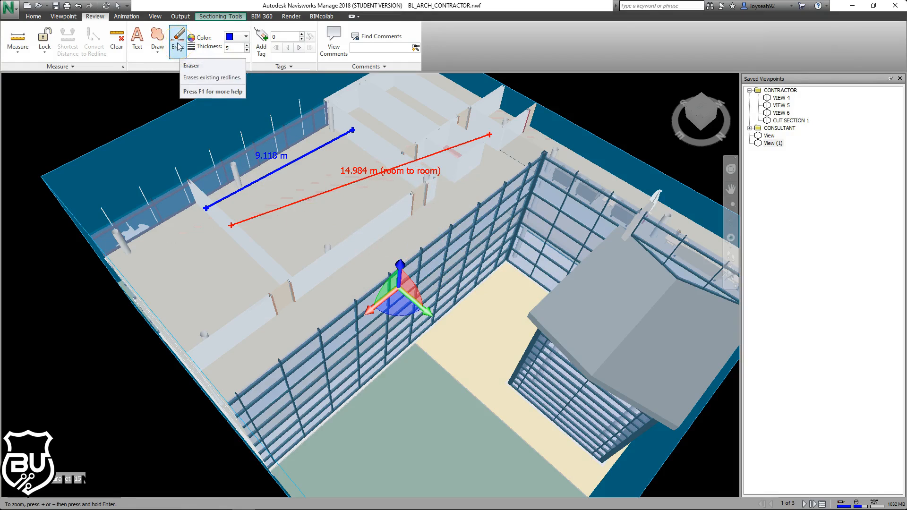
# Delete the room-to-room text label of the red diagonal redline.
pyautogui.rightClick(362, 171)
pyautogui.click(394, 200)
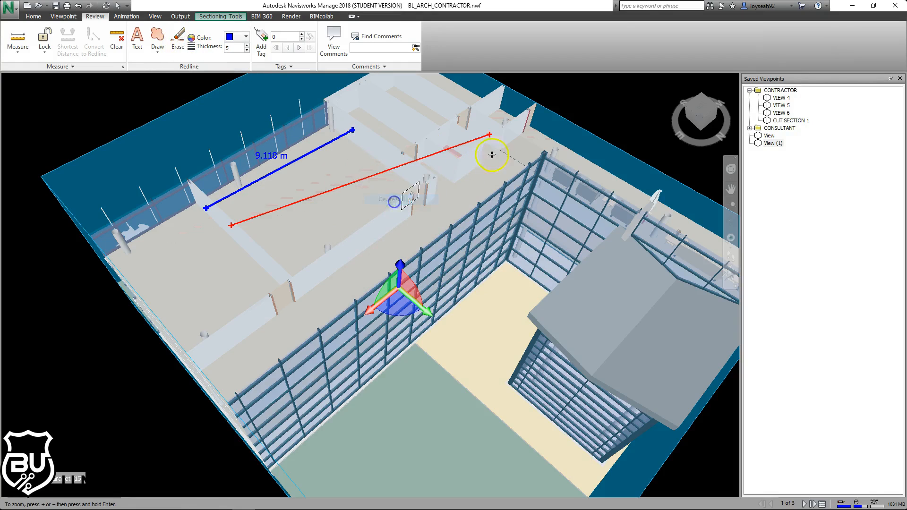
pyautogui.rightClick(365, 179)
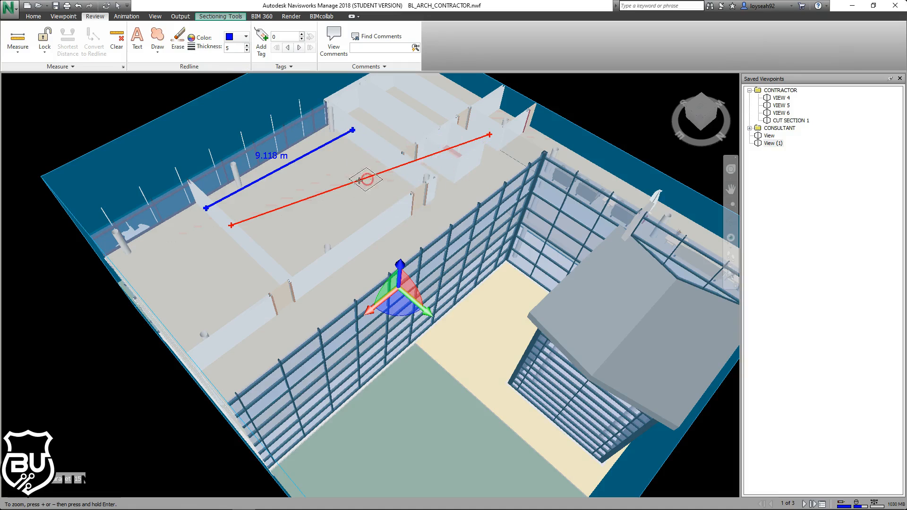
# Try erasing the red diagonal line with the eraser, reopen viewpoint View (1) for another area erase, and undo that erase.
pyautogui.click(178, 44)
pyautogui.moveTo(353, 196); pyautogui.dragTo(313, 220)
pyautogui.moveTo(378, 171)
pyautogui.mouseDown()
pyautogui.moveTo(375, 197)
pyautogui.moveTo(361, 201)
pyautogui.mouseUp()
pyautogui.moveTo(505, 118); pyautogui.dragTo(419, 230)
pyautogui.moveTo(518, 133)
pyautogui.mouseDown()
pyautogui.moveTo(404, 162)
pyautogui.moveTo(364, 188)
pyautogui.mouseUp()
pyautogui.scroll(-1, 314, 227)
pyautogui.scroll(2, 326, 239)
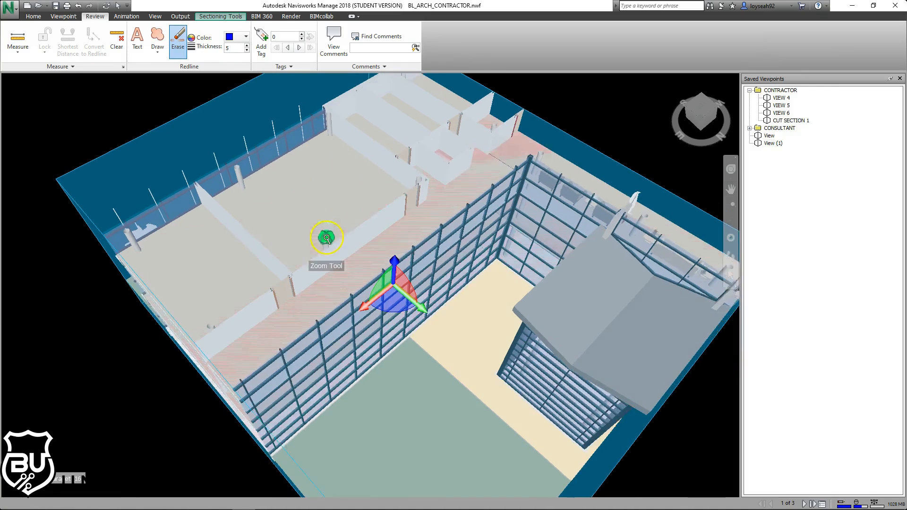
pyautogui.click(775, 144)
pyautogui.moveTo(490, 133); pyautogui.dragTo(223, 249)
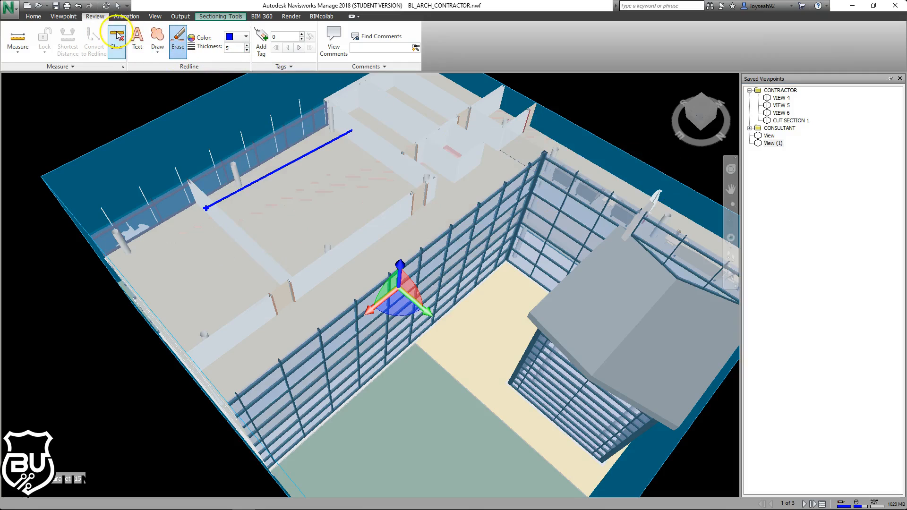
pyautogui.click(77, 5)
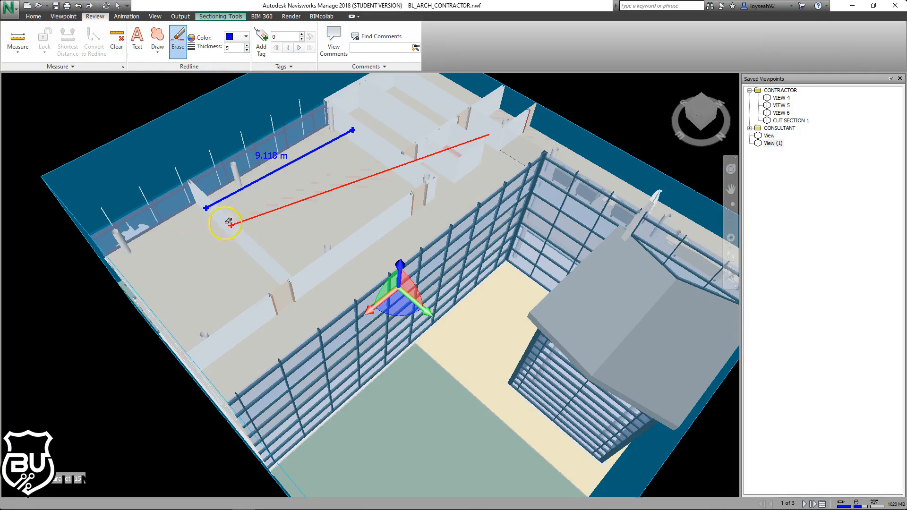
# Erase the remaining red and blue redlines from viewpoint View (1) with area selections around them.
pyautogui.moveTo(505, 137)
pyautogui.mouseDown()
pyautogui.moveTo(414, 201)
pyautogui.moveTo(413, 215)
pyautogui.mouseUp()
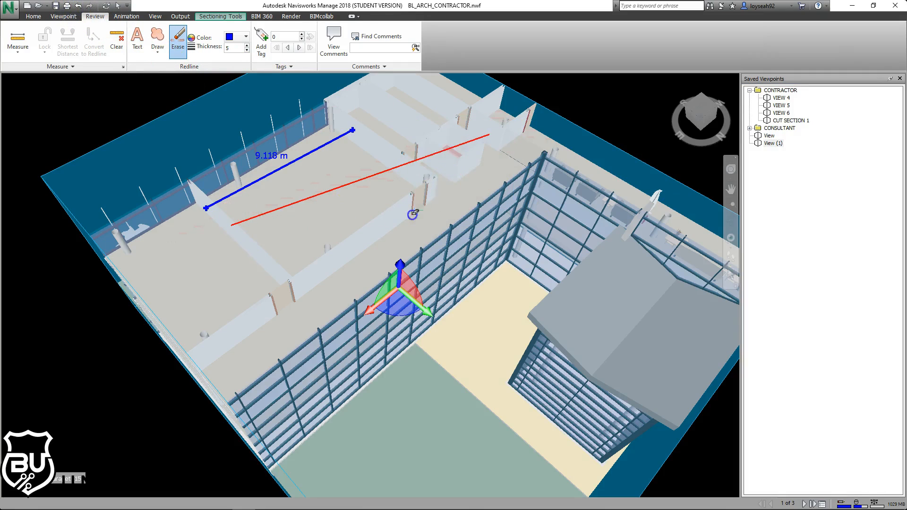
pyautogui.rightClick(429, 158)
pyautogui.rightClick(426, 156)
pyautogui.rightClick(415, 160)
pyautogui.click(360, 177)
pyautogui.moveTo(197, 135)
pyautogui.mouseDown()
pyautogui.moveTo(314, 202)
pyautogui.moveTo(562, 221)
pyautogui.moveTo(560, 262)
pyautogui.mouseUp()
pyautogui.moveTo(227, 121)
pyautogui.mouseDown()
pyautogui.moveTo(622, 260)
pyautogui.moveTo(496, 236)
pyautogui.moveTo(513, 255)
pyautogui.moveTo(503, 248)
pyautogui.mouseUp()
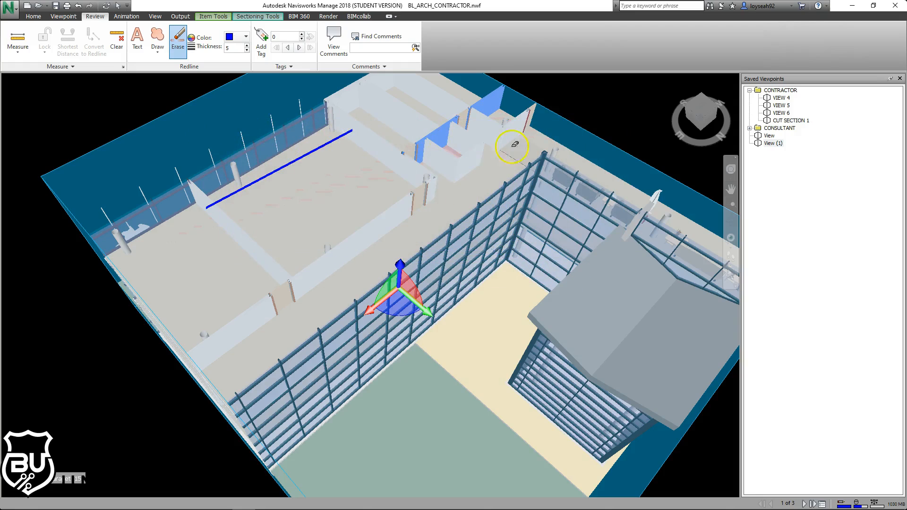
pyautogui.moveTo(183, 105); pyautogui.dragTo(474, 273)
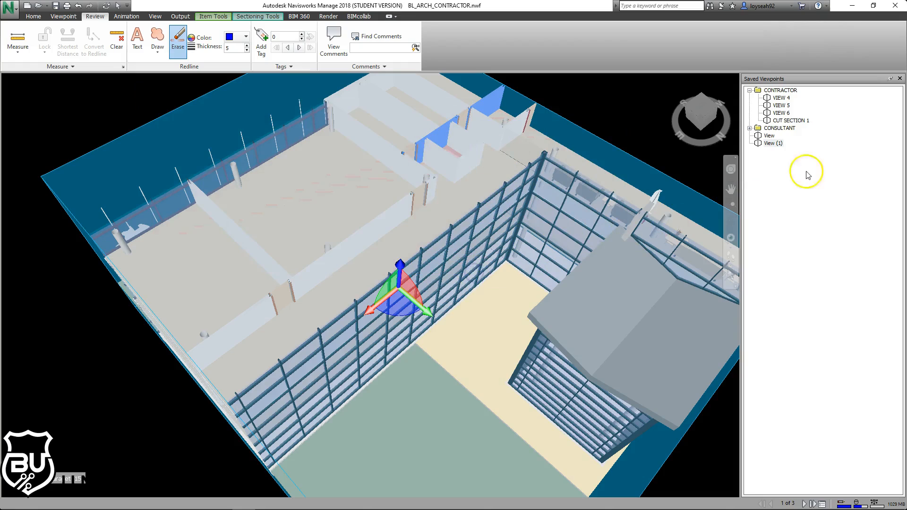
# Delete the saved viewpoint View (1) and open the saved viewpoint View.
pyautogui.click(774, 144)
pyautogui.rightClick(775, 144)
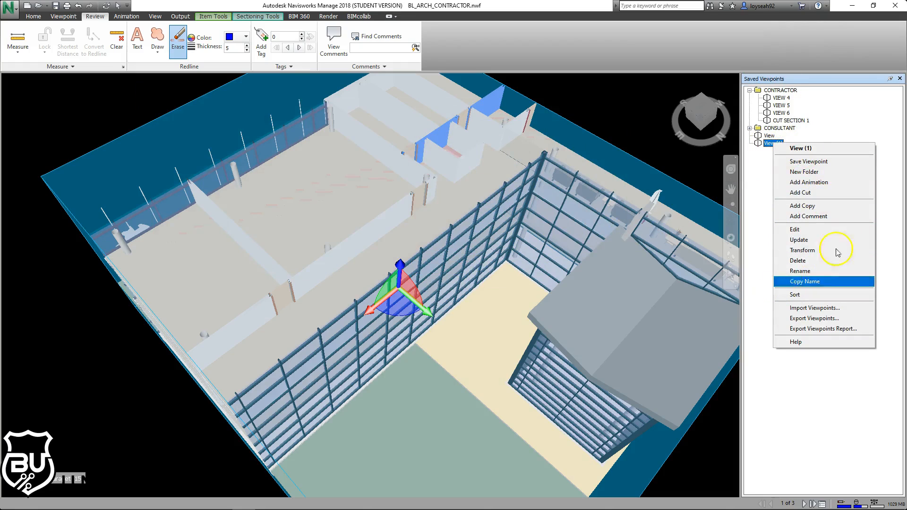
pyautogui.click(799, 261)
pyautogui.click(770, 136)
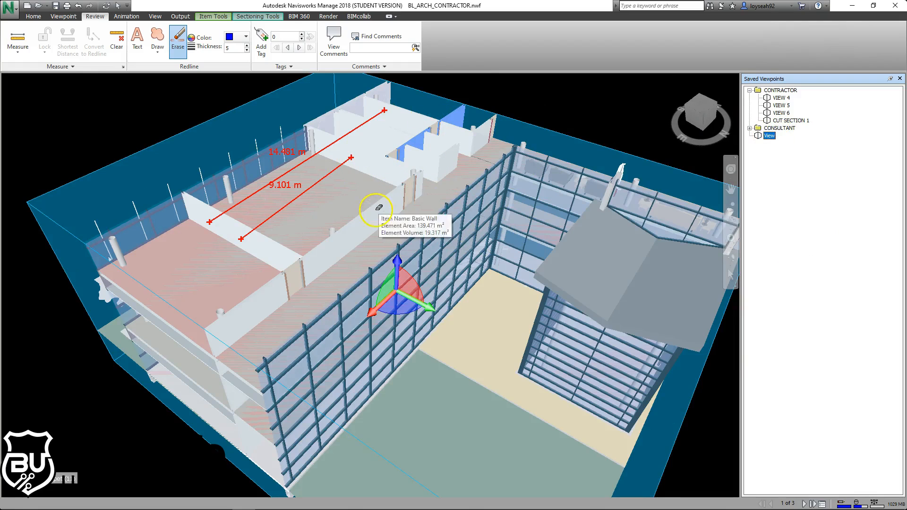
# Place the redline text "room 101" beside the far corridor door and edit it to read "ROOM 105".
pyautogui.click(138, 45)
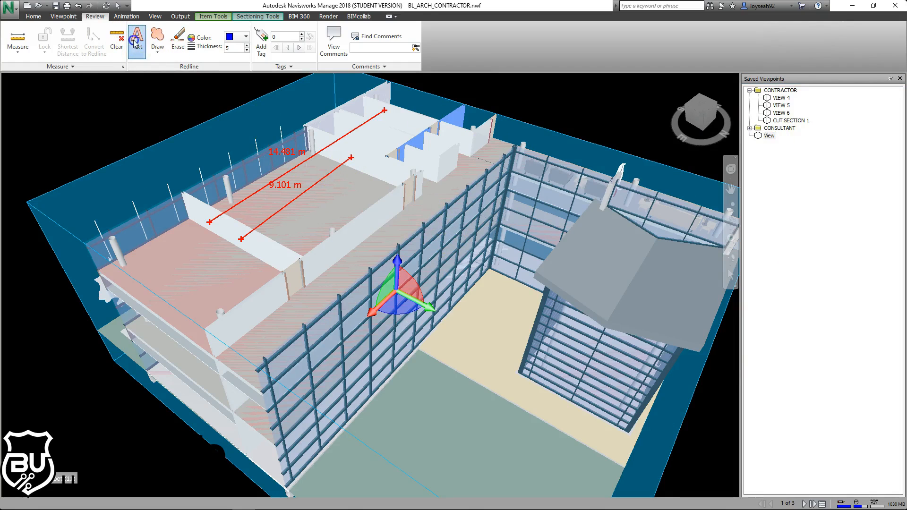
pyautogui.click(346, 192)
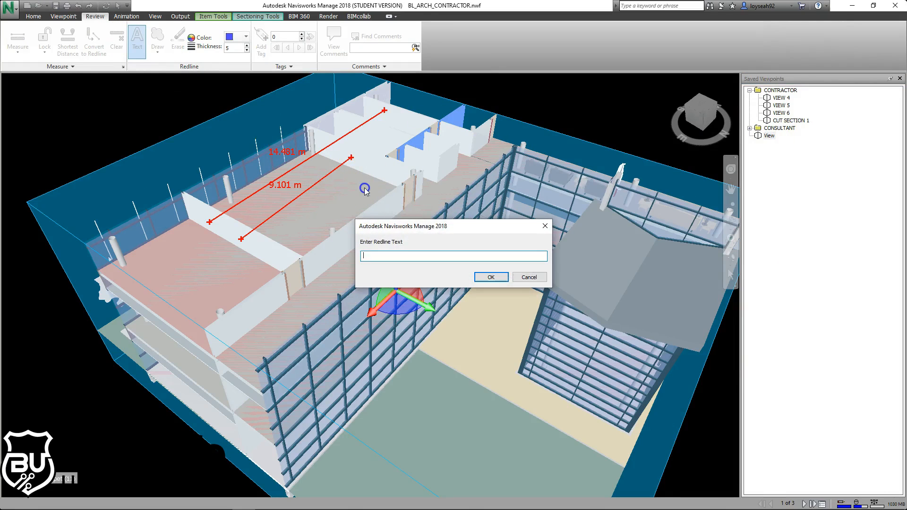
pyautogui.click(495, 281)
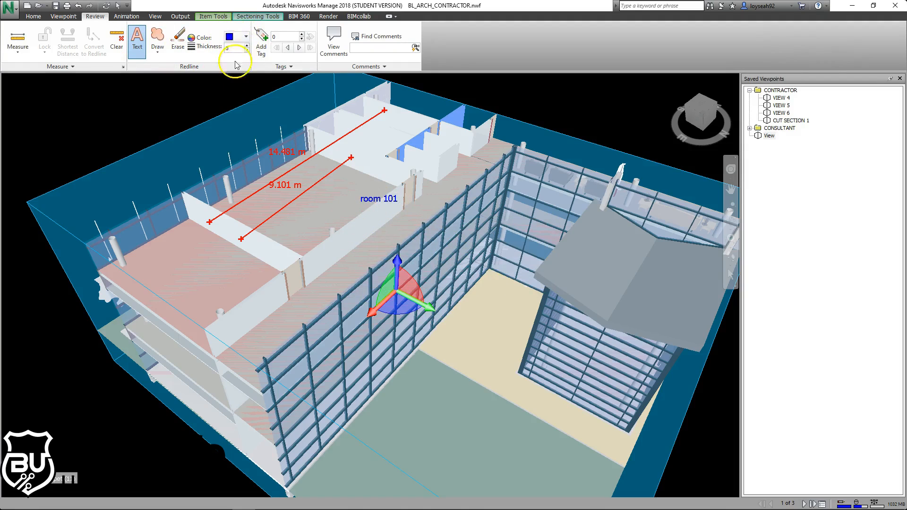
pyautogui.rightClick(365, 193)
pyautogui.click(376, 200)
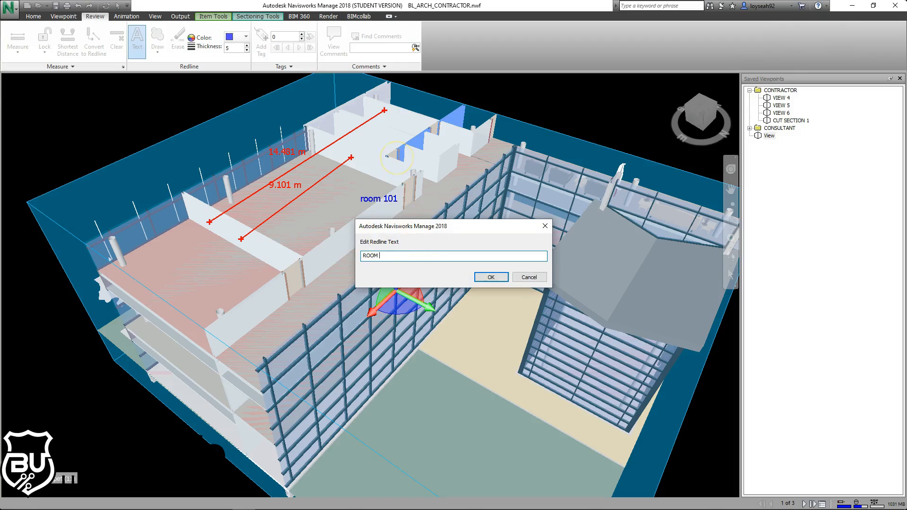
pyautogui.click(494, 277)
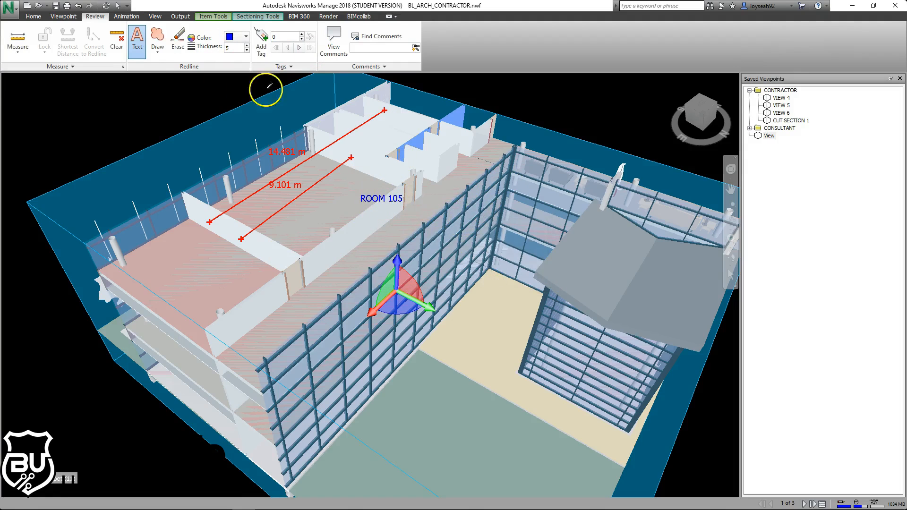
# Draw a blue redline cloud with outward arcs clockwise around the ROOM 105 label and the far half of the curtain wall.
pyautogui.click(163, 54)
pyautogui.click(177, 67)
pyautogui.click(159, 53)
pyautogui.click(163, 65)
pyautogui.click(158, 52)
pyautogui.click(173, 68)
pyautogui.moveTo(463, 138)
pyautogui.mouseDown()
pyautogui.moveTo(576, 189)
pyautogui.moveTo(473, 284)
pyautogui.moveTo(371, 145)
pyautogui.moveTo(468, 144)
pyautogui.mouseUp()
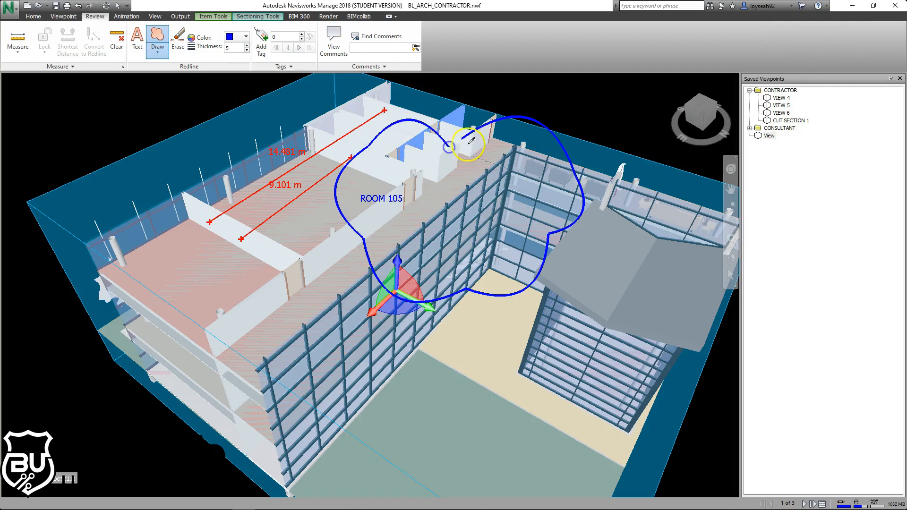
# Continue the cloud counter-clockwise over the near floor and curtain wall to create inward arcs, and finish it.
pyautogui.click(267, 255)
pyautogui.click(183, 238)
pyautogui.click(149, 287)
pyautogui.click(190, 394)
pyautogui.click(321, 416)
pyautogui.click(446, 385)
pyautogui.click(381, 318)
pyautogui.click(334, 270)
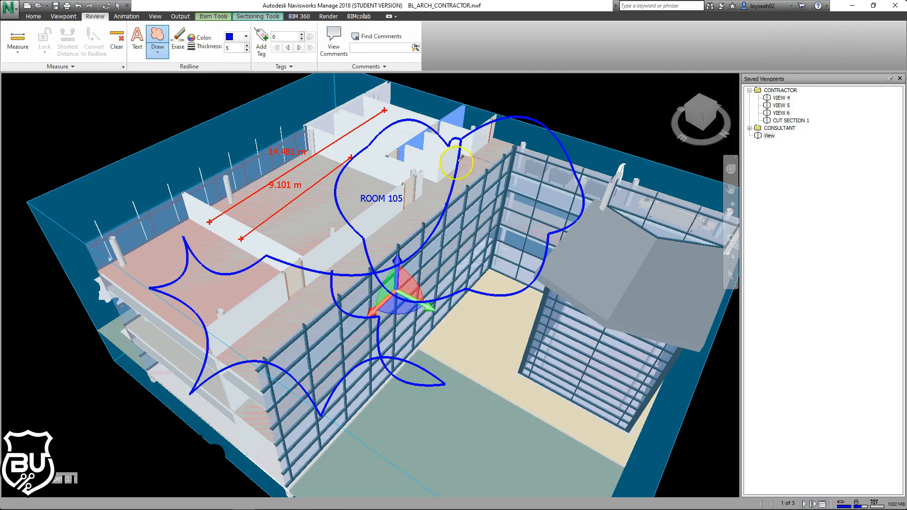
pyautogui.rightClick(339, 271)
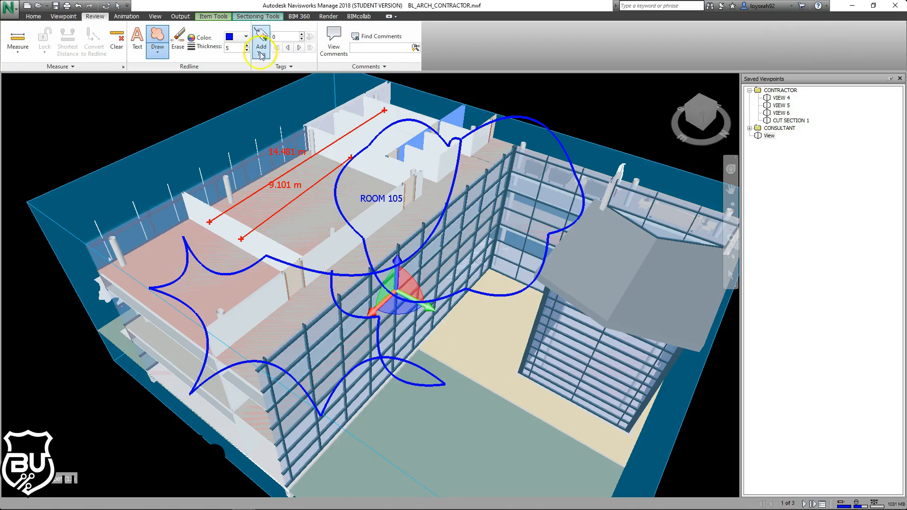
# Erase all clouds, text and measurement redlines in the view with large area selections.
pyautogui.click(178, 42)
pyautogui.moveTo(599, 100); pyautogui.dragTo(346, 347)
pyautogui.moveTo(618, 113)
pyautogui.mouseDown()
pyautogui.moveTo(359, 288)
pyautogui.moveTo(243, 341)
pyautogui.mouseUp()
pyautogui.moveTo(605, 90); pyautogui.dragTo(86, 466)
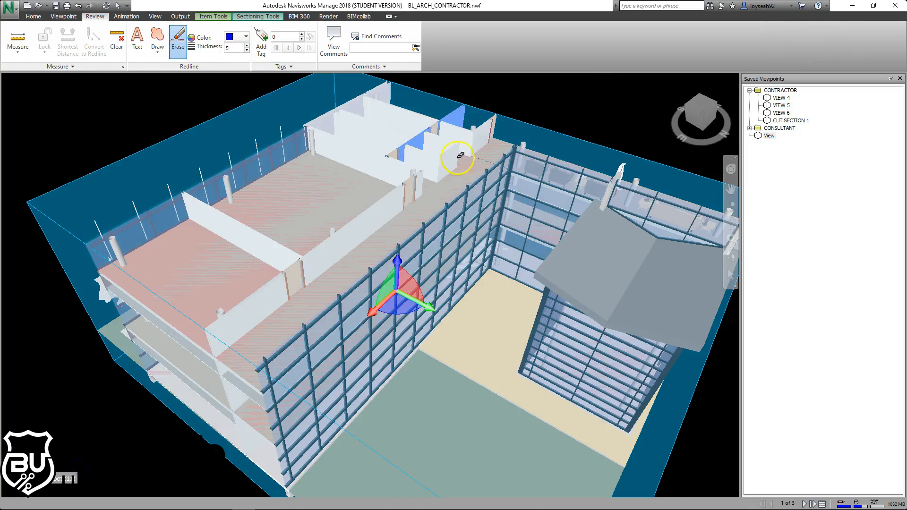
pyautogui.click(158, 51)
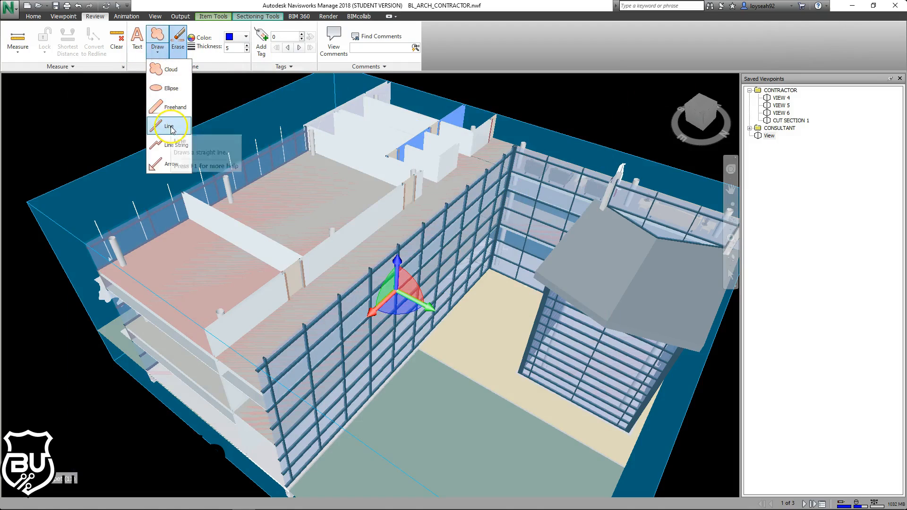
pyautogui.click(172, 70)
pyautogui.click(406, 179)
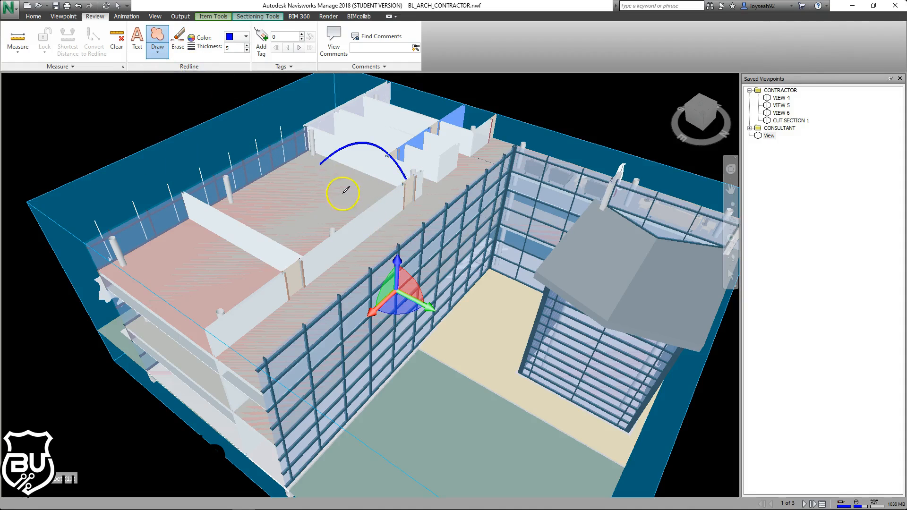
# Draw a redline cloud counter-clockwise around the middle room and corridor, with arcs facing inward, and close it.
pyautogui.click(158, 51)
pyautogui.click(179, 72)
pyautogui.click(407, 156)
pyautogui.click(281, 162)
pyautogui.click(278, 289)
pyautogui.click(356, 333)
pyautogui.click(466, 260)
pyautogui.click(431, 180)
pyautogui.click(410, 163)
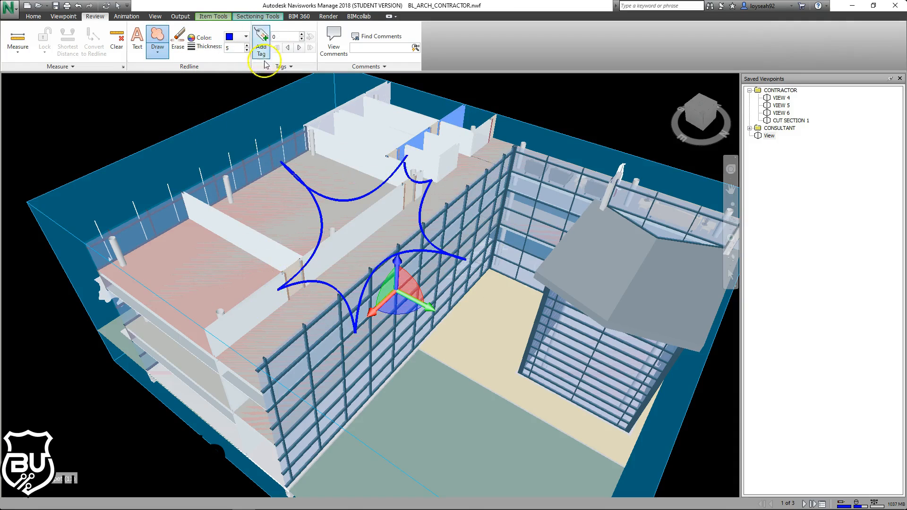
# Erase the inward-arc cloud with an area selection and open the list of redline drawing shapes.
pyautogui.click(180, 40)
pyautogui.moveTo(574, 139); pyautogui.dragTo(158, 371)
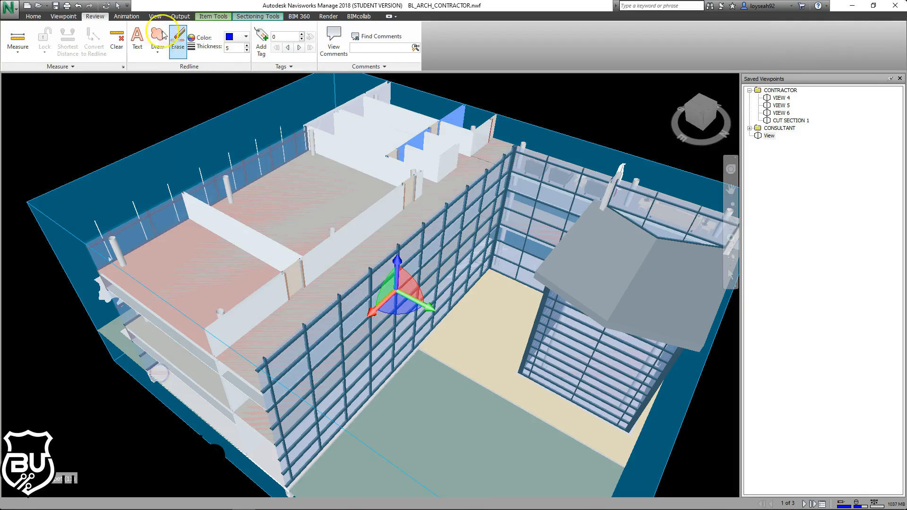
pyautogui.click(151, 47)
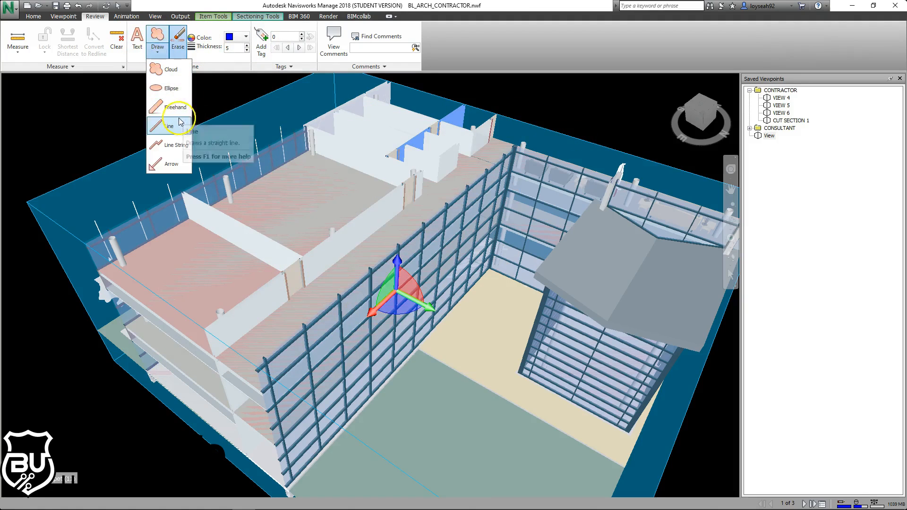
# Measure point to point from the near cross wall to the far partition and convert it to a blue redline in viewpoint View.
pyautogui.click(18, 40)
pyautogui.click(229, 230)
pyautogui.click(339, 153)
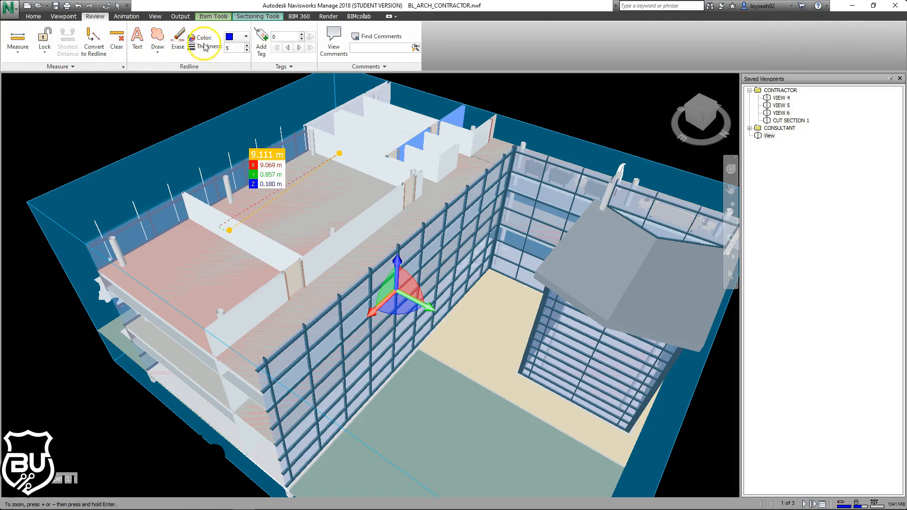
pyautogui.click(97, 40)
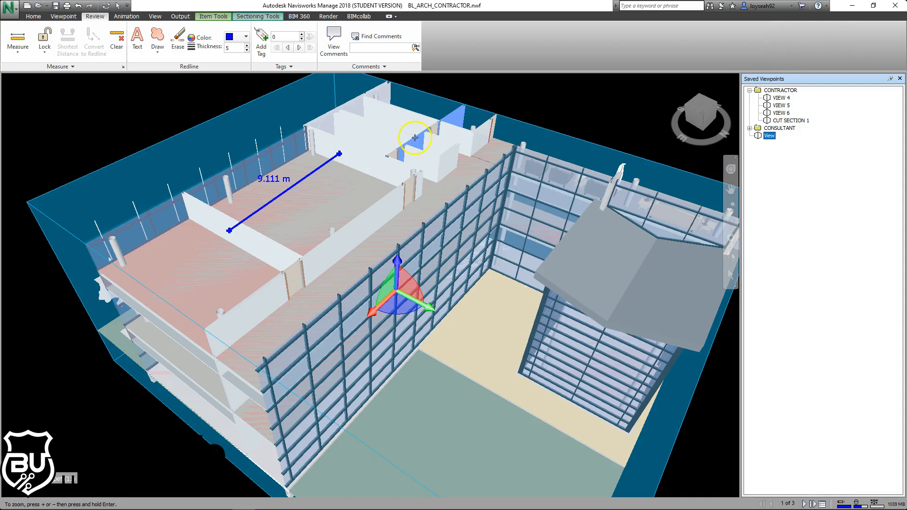
pyautogui.moveTo(390, 326)
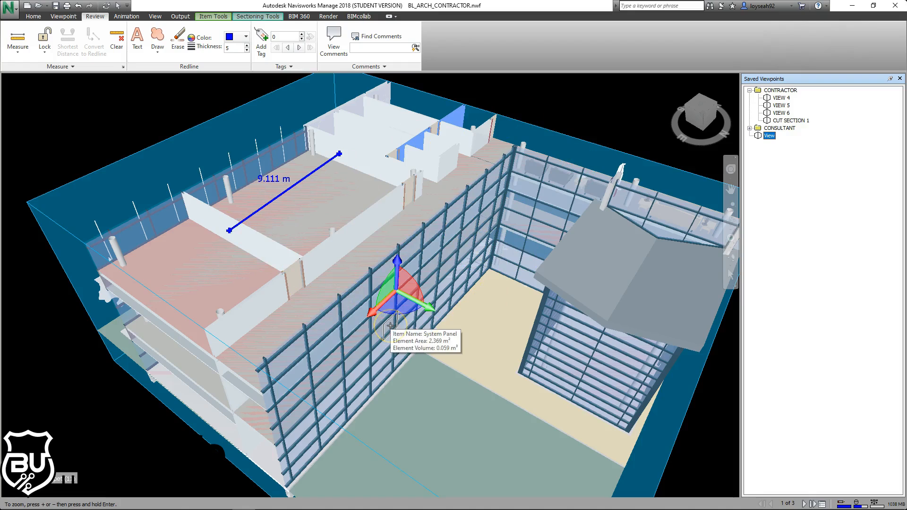